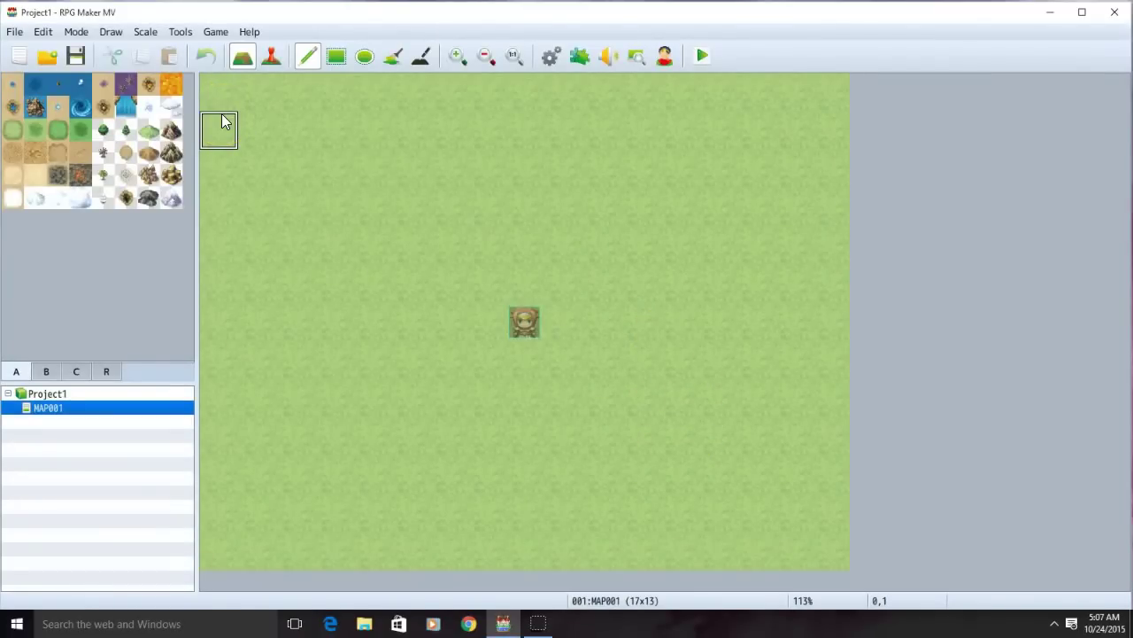
Create a new project named "test" with the game title "test 1".
{"action": "mouse_move", "coordinate": [223, 122]}
{"action": "left_mouse_down"}
{"action": "mouse_move", "coordinate": [211, 94]}
{"action": "mouse_move", "coordinate": [306, 132]}
{"action": "mouse_move", "coordinate": [363, 207]}
{"action": "mouse_move", "coordinate": [335, 135]}
{"action": "mouse_move", "coordinate": [289, 85]}
{"action": "mouse_move", "coordinate": [170, 103]}
{"action": "mouse_move", "coordinate": [80, 101]}
{"action": "mouse_move", "coordinate": [18, 41]}
{"action": "left_mouse_up"}
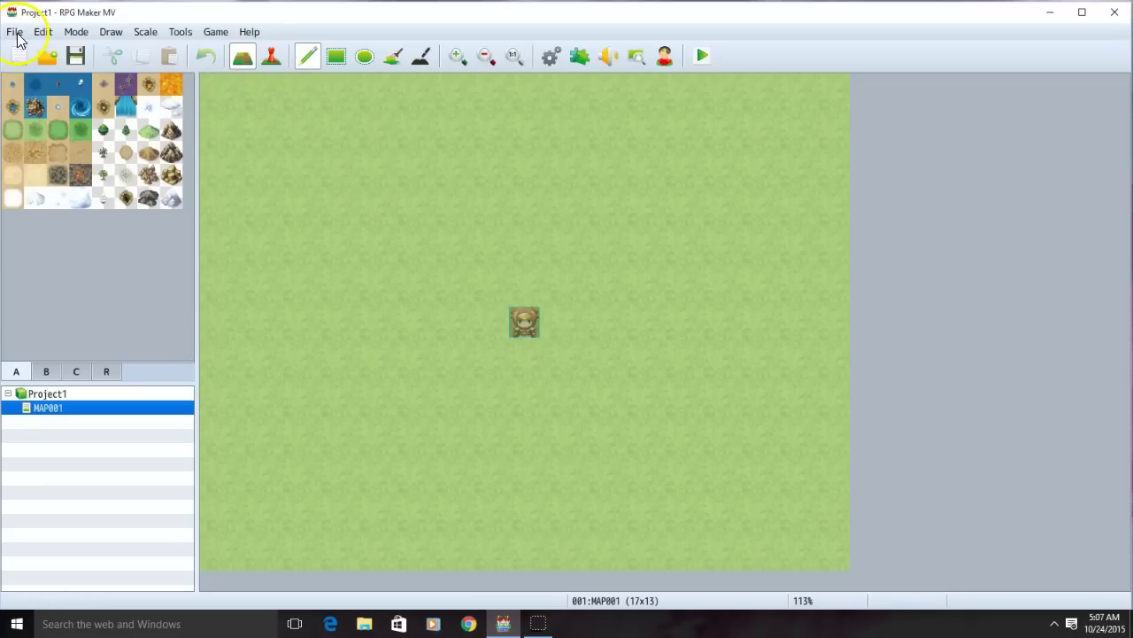
{"action": "left_click", "coordinate": [16, 33]}
{"action": "left_click", "coordinate": [46, 48]}
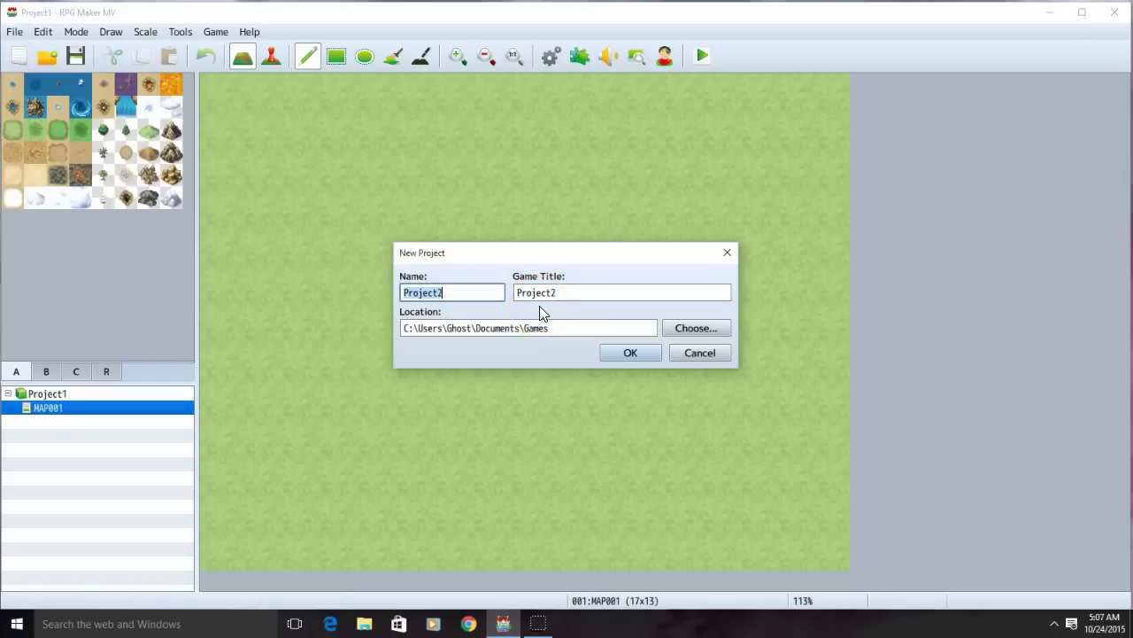
{"action": "type", "text": "test"}
{"action": "double_click", "coordinate": [567, 293]}
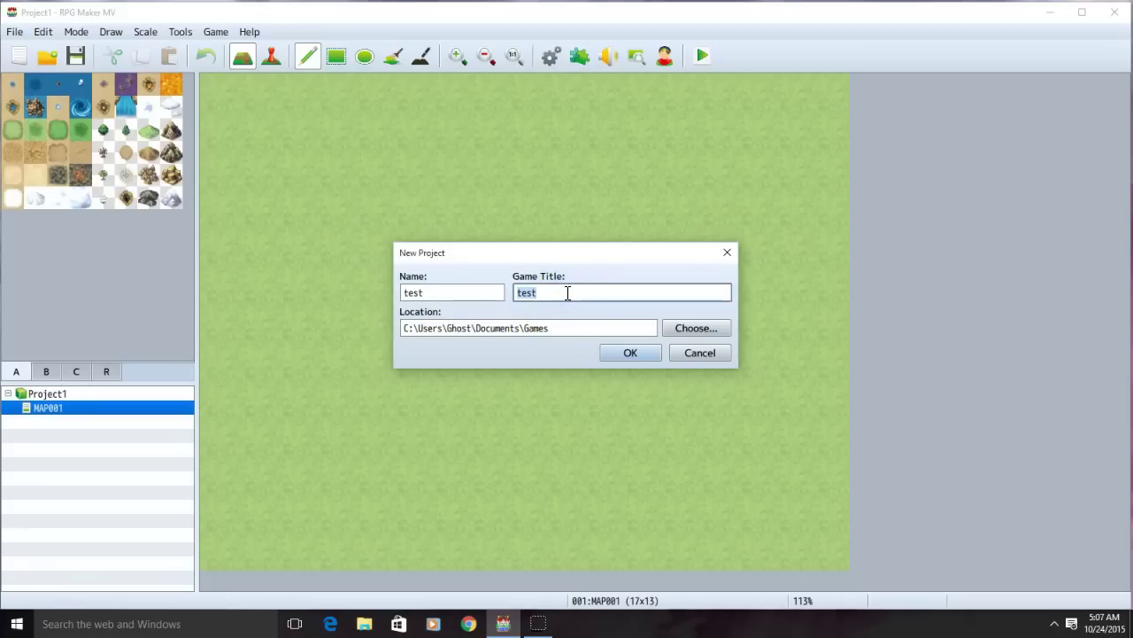
{"action": "left_click", "coordinate": [567, 294]}
{"action": "left_click", "coordinate": [624, 370]}
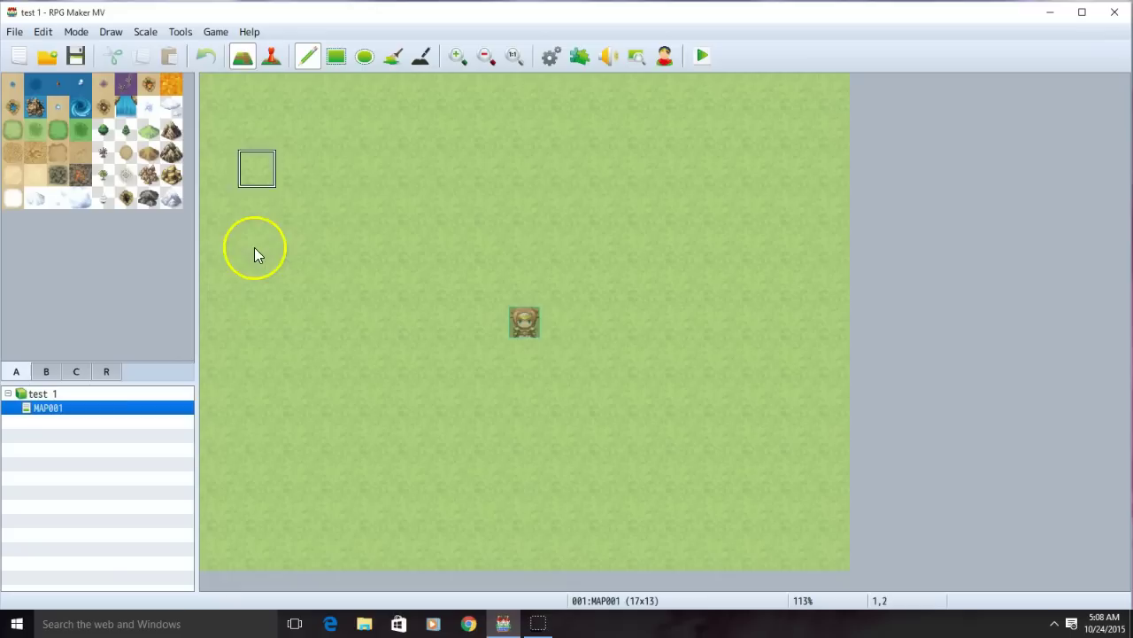
Export the default male character's face image from the Character Generator as "test face" in the project's faces folder.
{"action": "left_click_drag", "start_coordinate": [260, 228], "coordinate": [262, 134]}
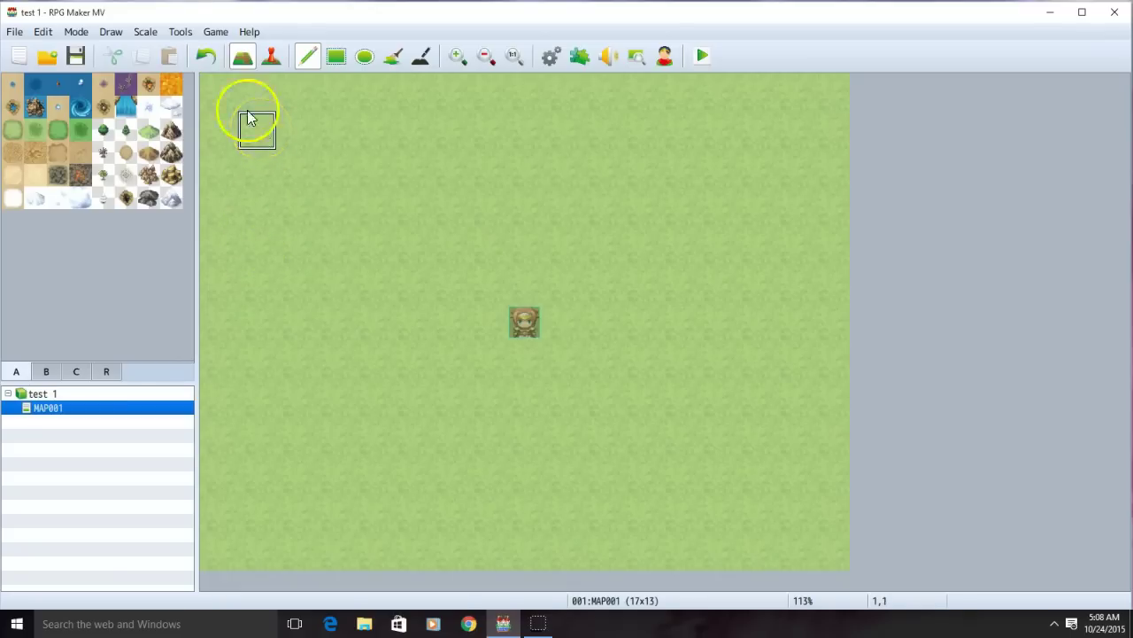
{"action": "left_click", "coordinate": [182, 33]}
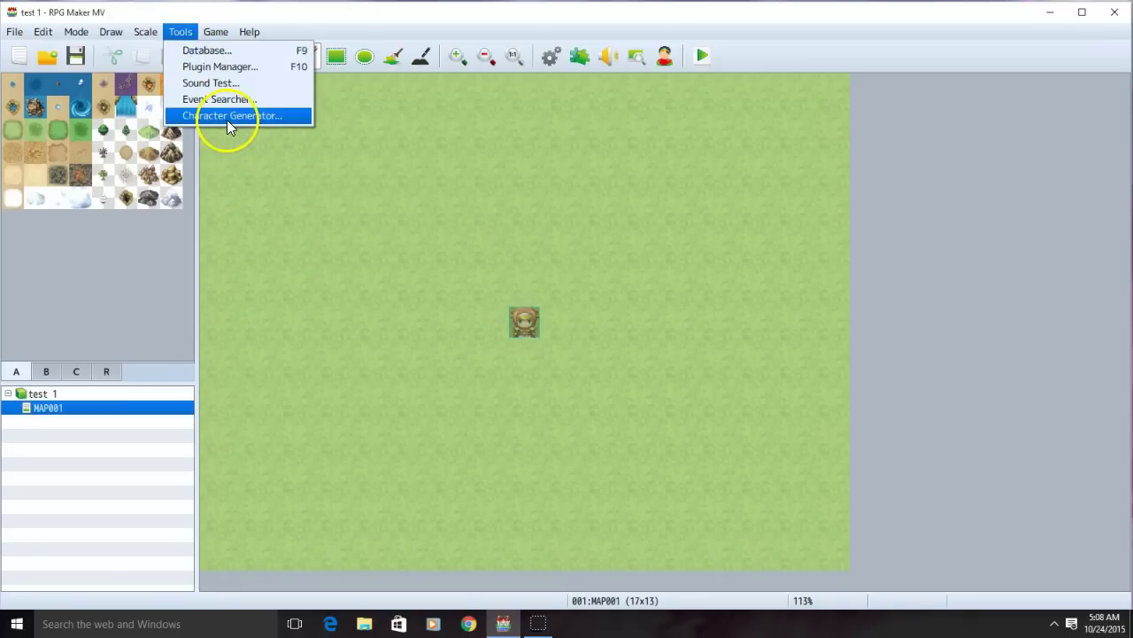
{"action": "left_click", "coordinate": [226, 120]}
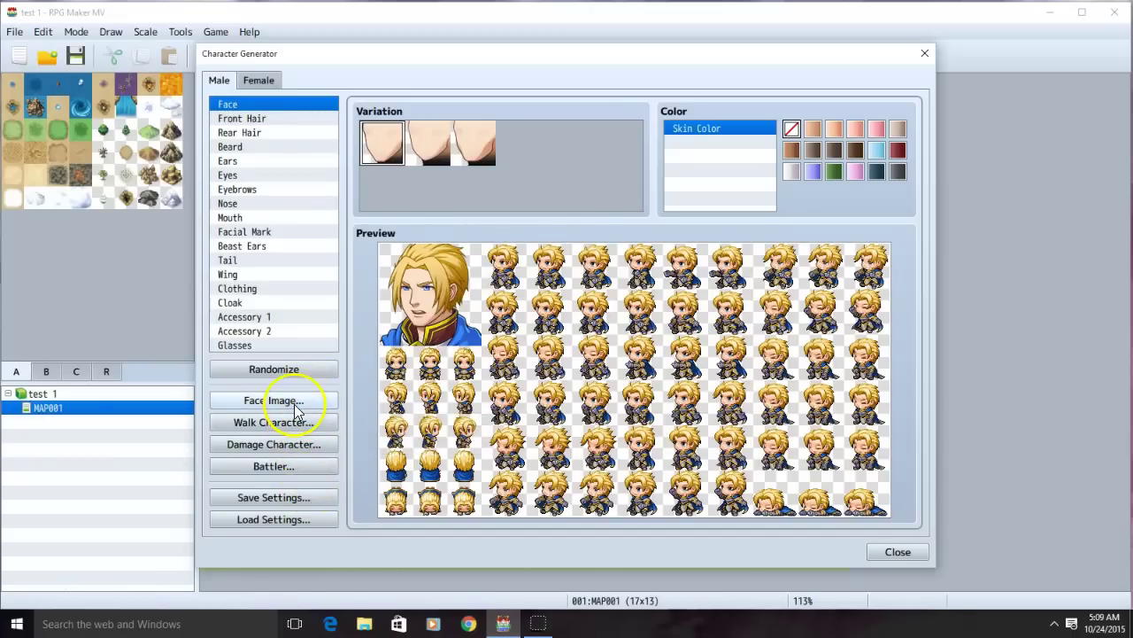
{"action": "left_click", "coordinate": [295, 405]}
{"action": "left_click", "coordinate": [550, 198]}
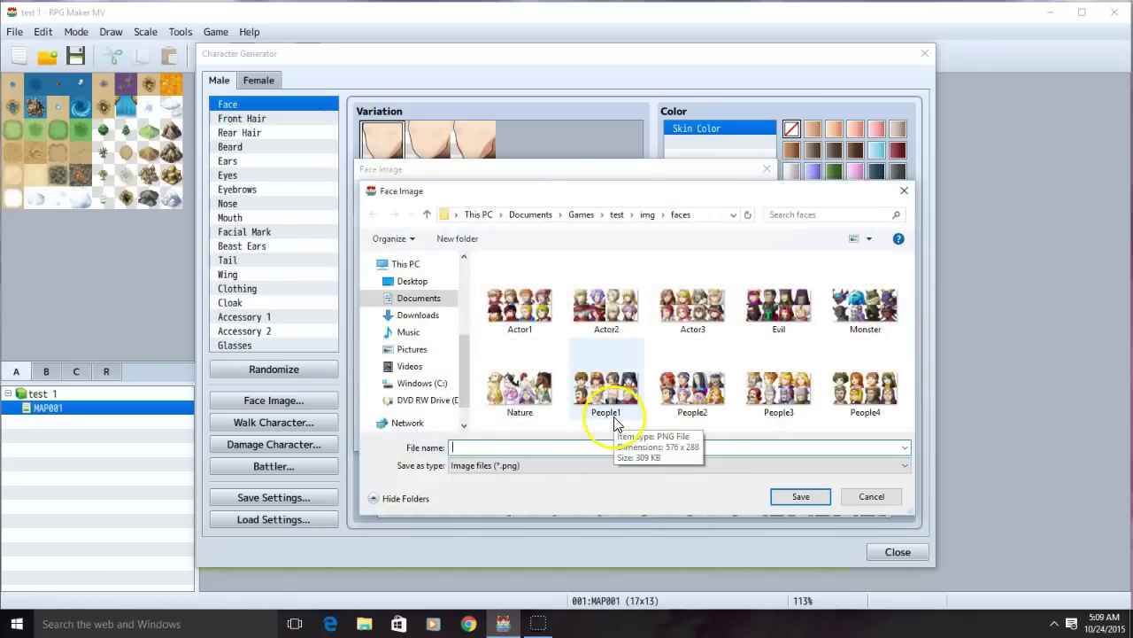
{"action": "left_click", "coordinate": [517, 451]}
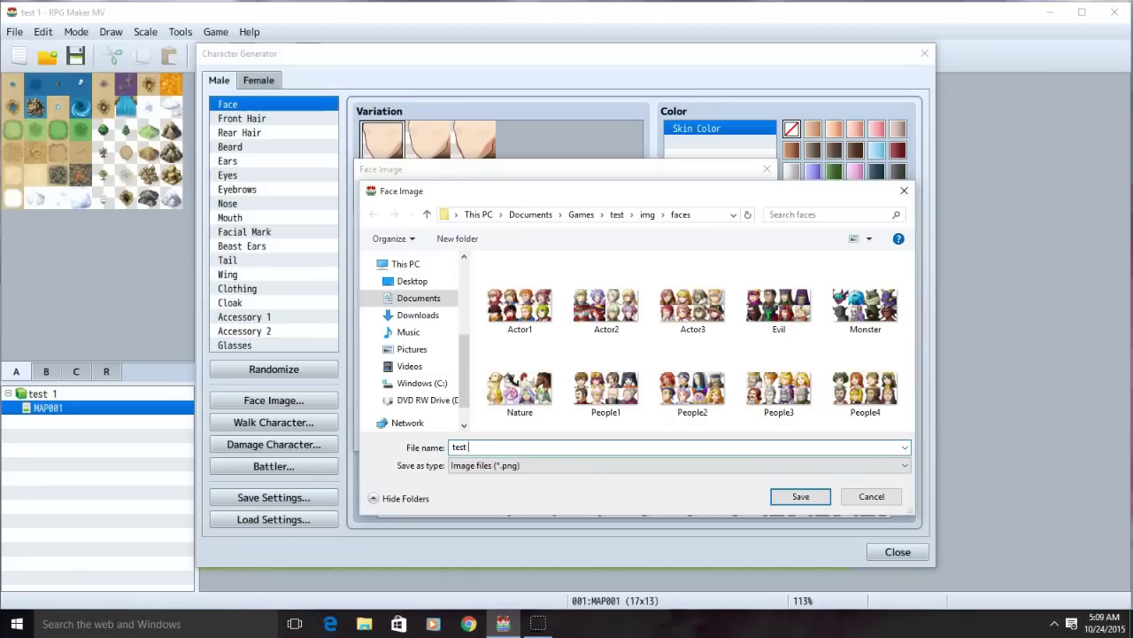
{"action": "left_click", "coordinate": [802, 497]}
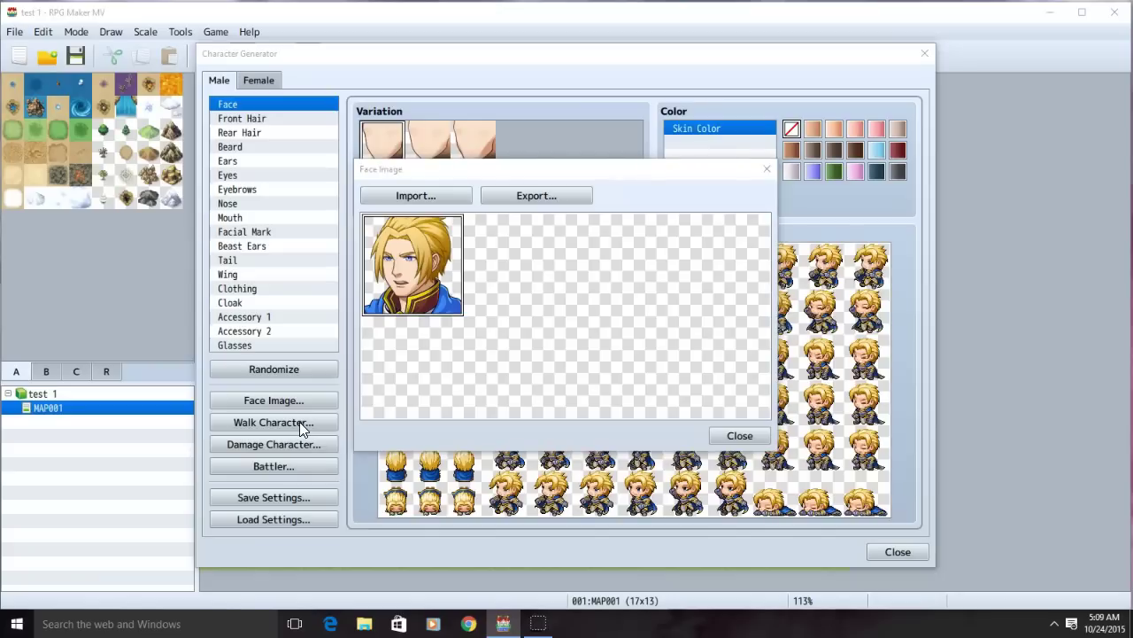
{"action": "left_click", "coordinate": [751, 440]}
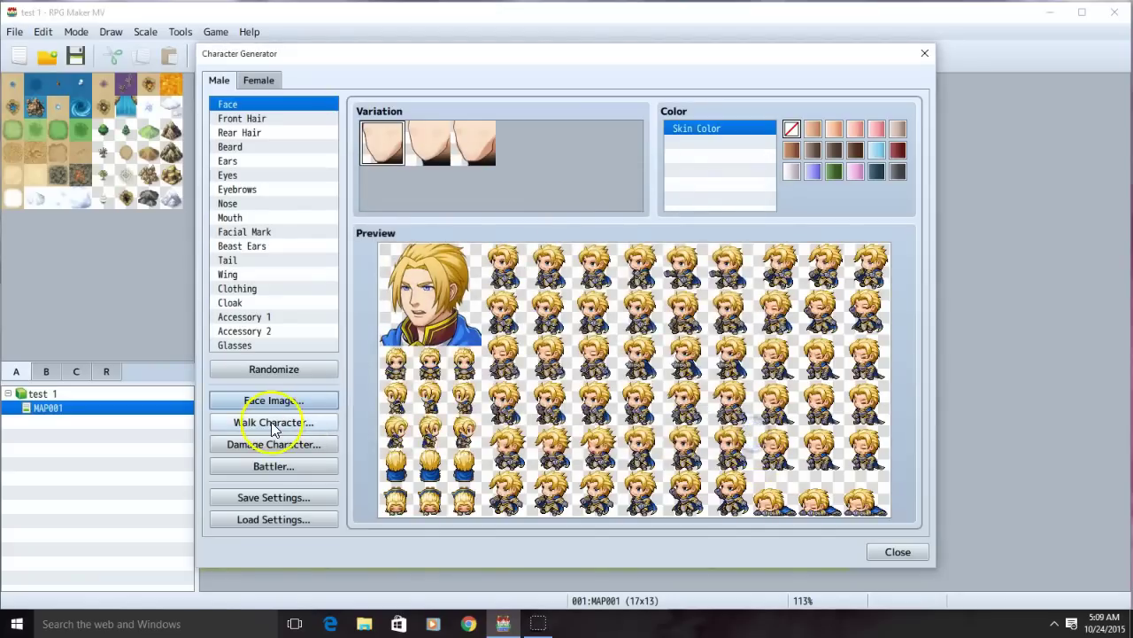
Export the generated walk character sprites as "walk test" in the project's characters folder.
{"action": "left_click", "coordinate": [273, 422]}
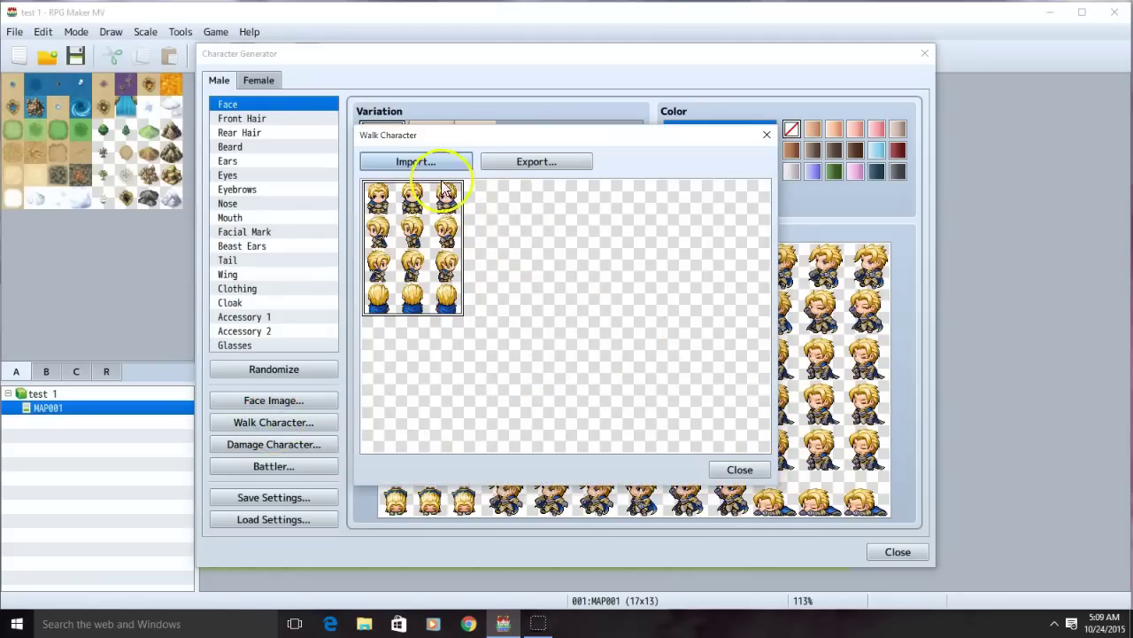
{"action": "left_click", "coordinate": [509, 162]}
{"action": "left_click", "coordinate": [520, 413]}
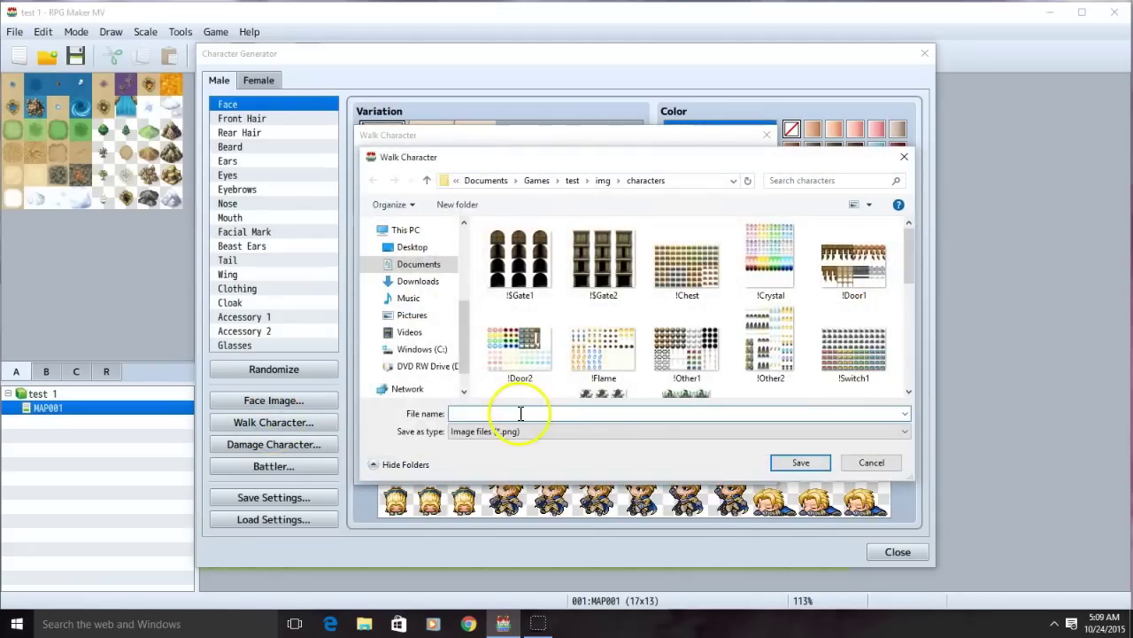
{"action": "type", "text": "wa"}
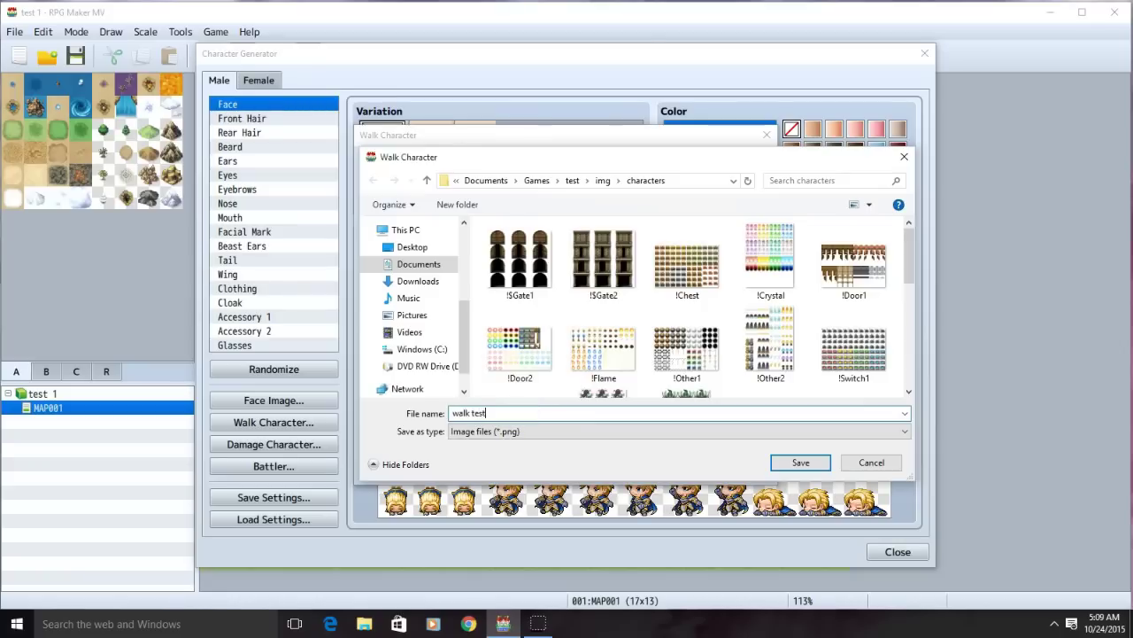
{"action": "type", "text": "lk test"}
{"action": "left_click", "coordinate": [800, 462]}
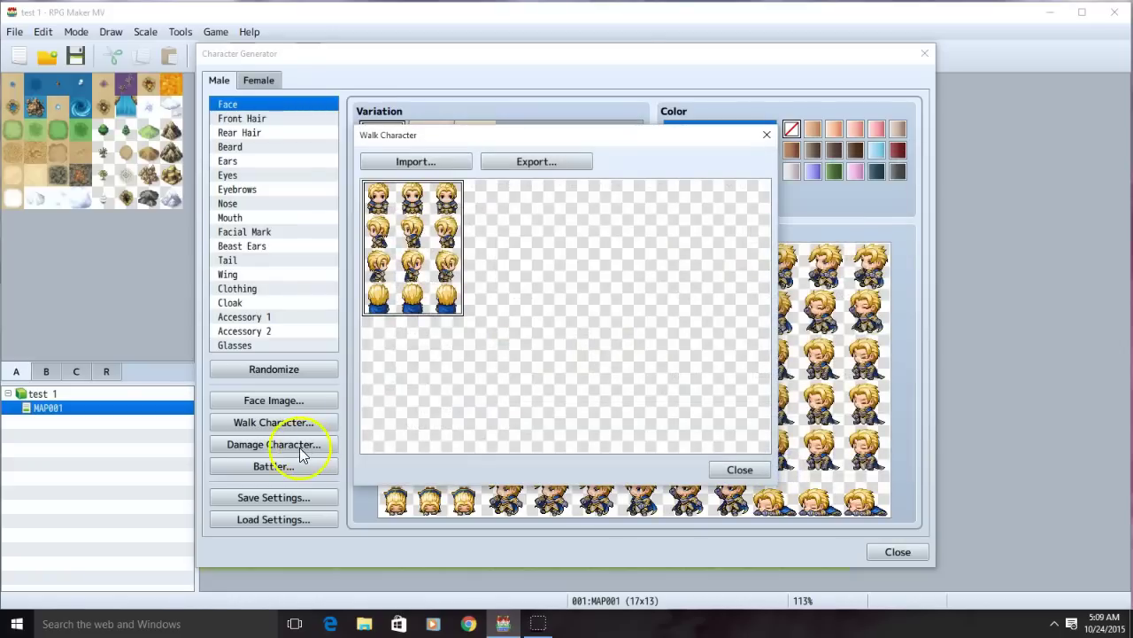
{"action": "left_click", "coordinate": [724, 469]}
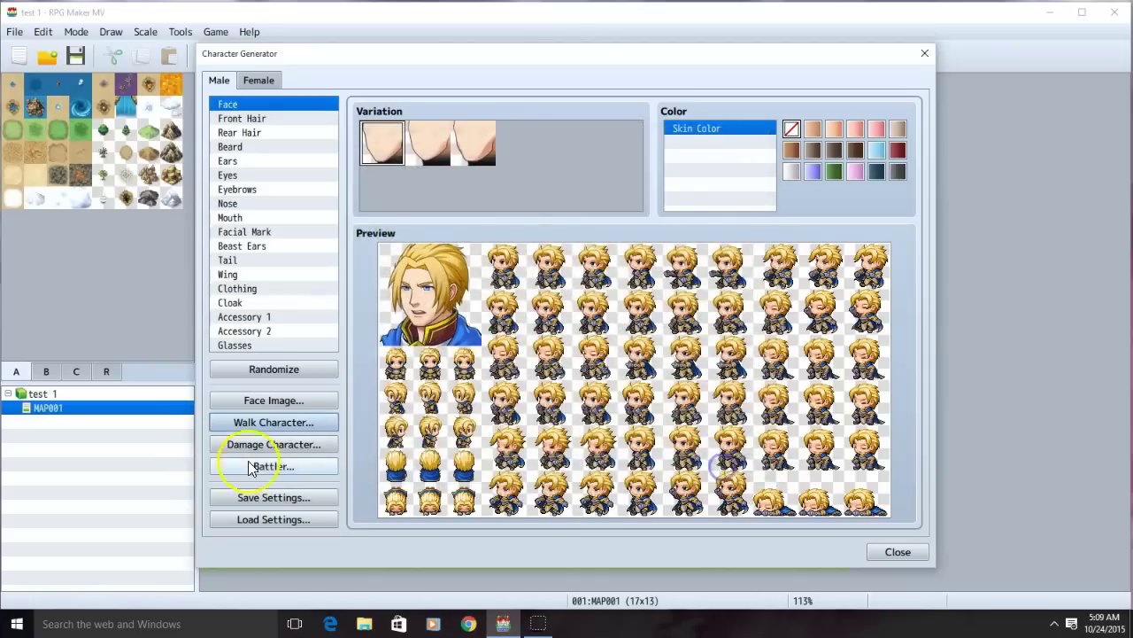
Export the generated battler sprites as "battle test 1" in the sv_actors folder and close the Character Generator.
{"action": "left_click", "coordinate": [256, 465]}
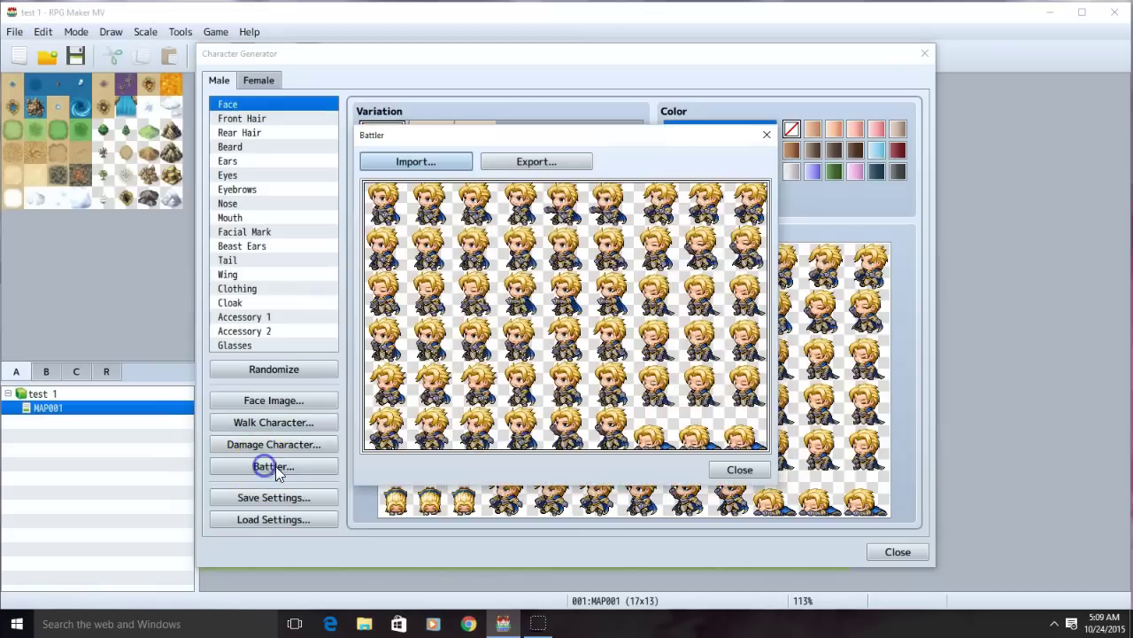
{"action": "left_click", "coordinate": [554, 161]}
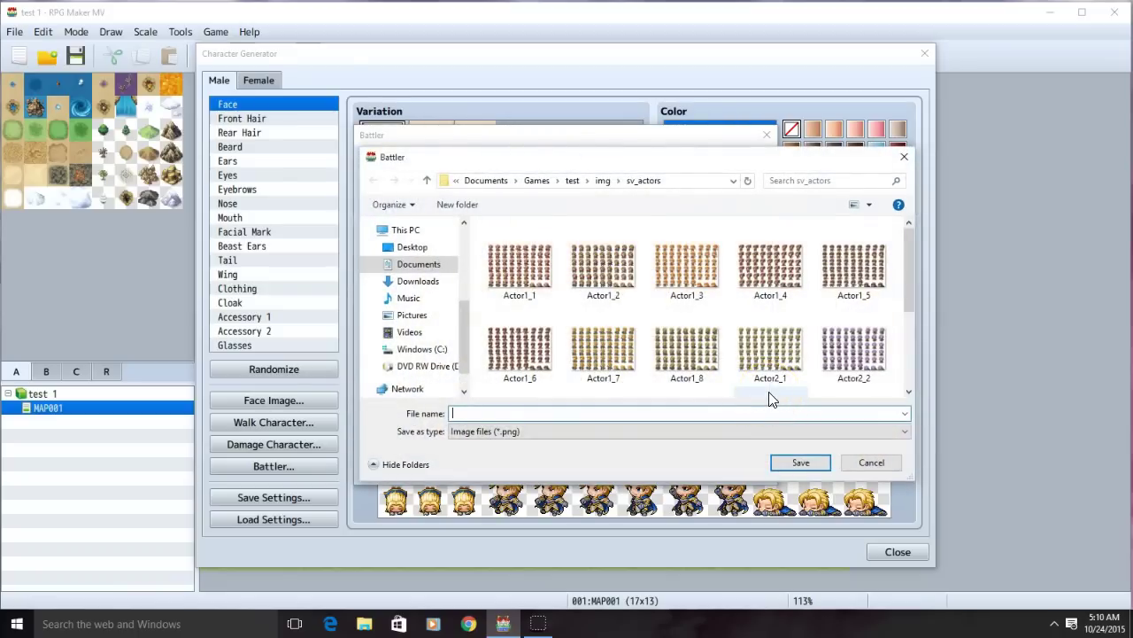
{"action": "left_click", "coordinate": [770, 397]}
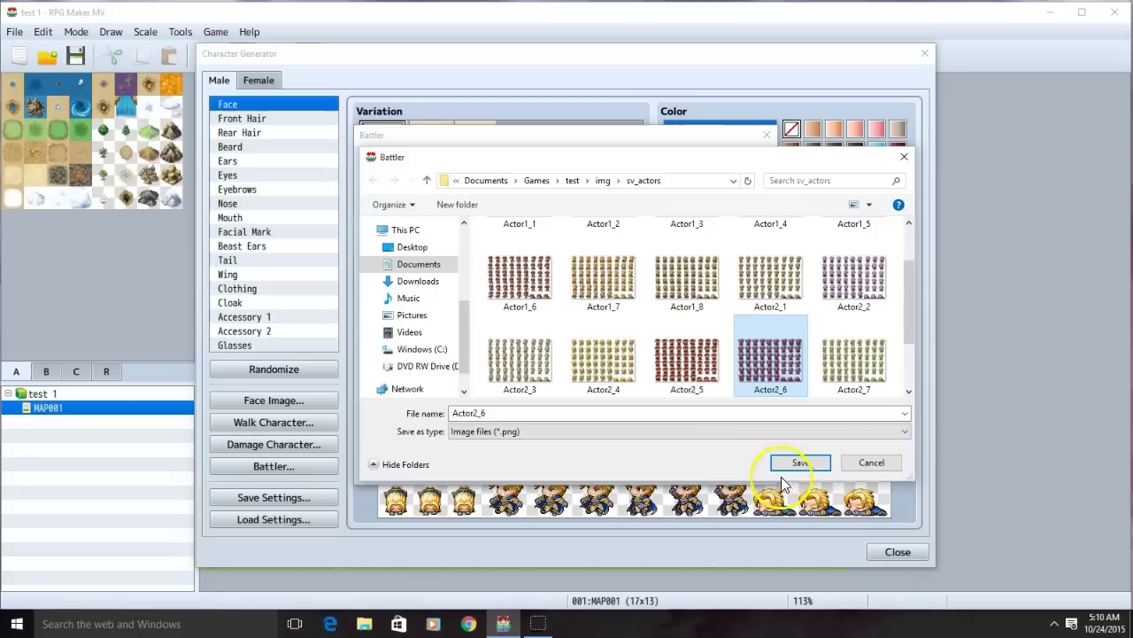
{"action": "left_click_drag", "start_coordinate": [531, 412], "coordinate": [257, 409]}
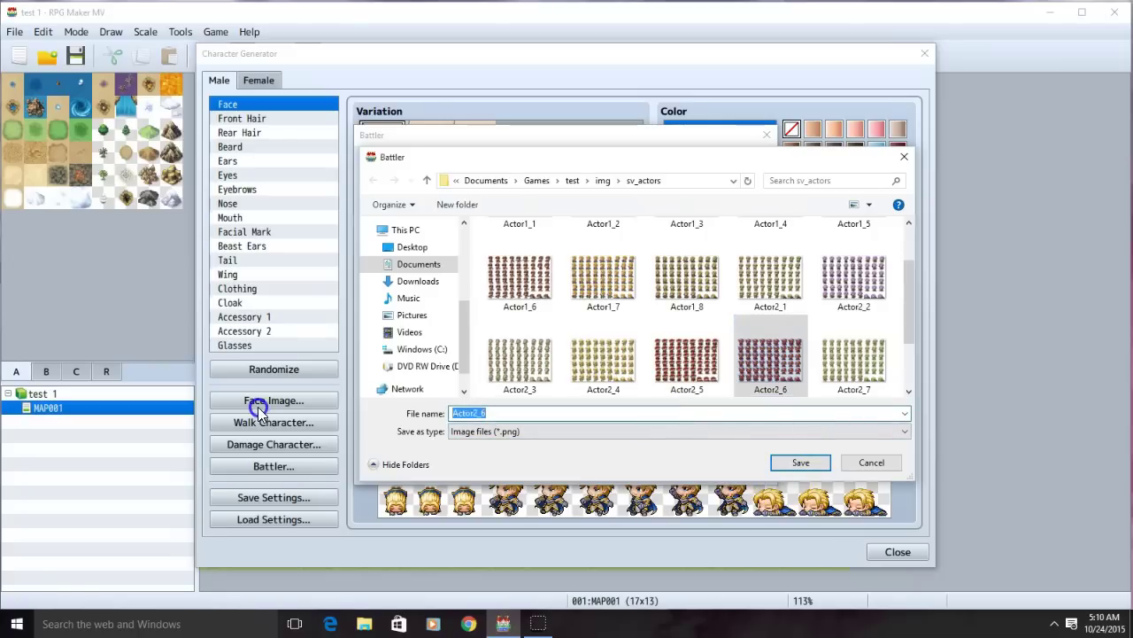
{"action": "type", "text": "battle test 1"}
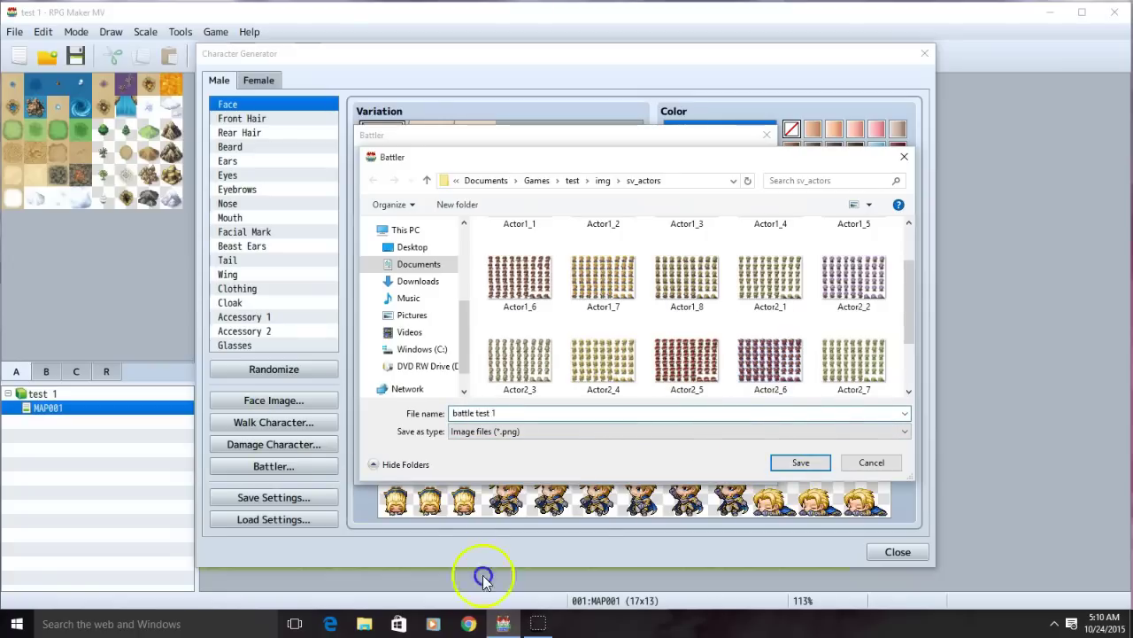
{"action": "left_click", "coordinate": [801, 463]}
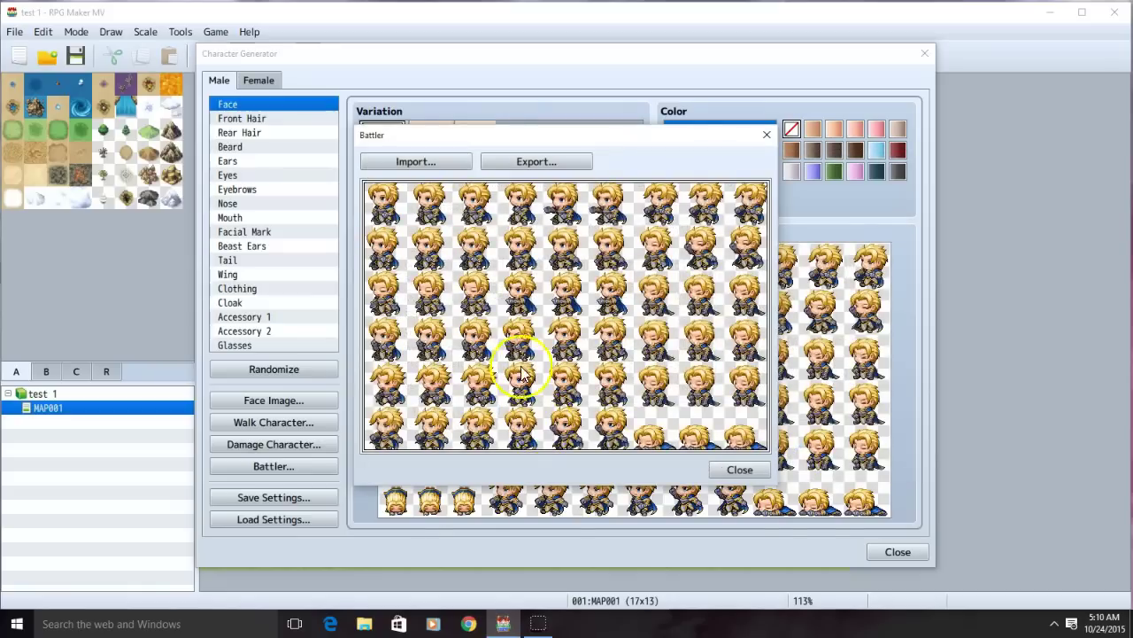
{"action": "left_click", "coordinate": [737, 469]}
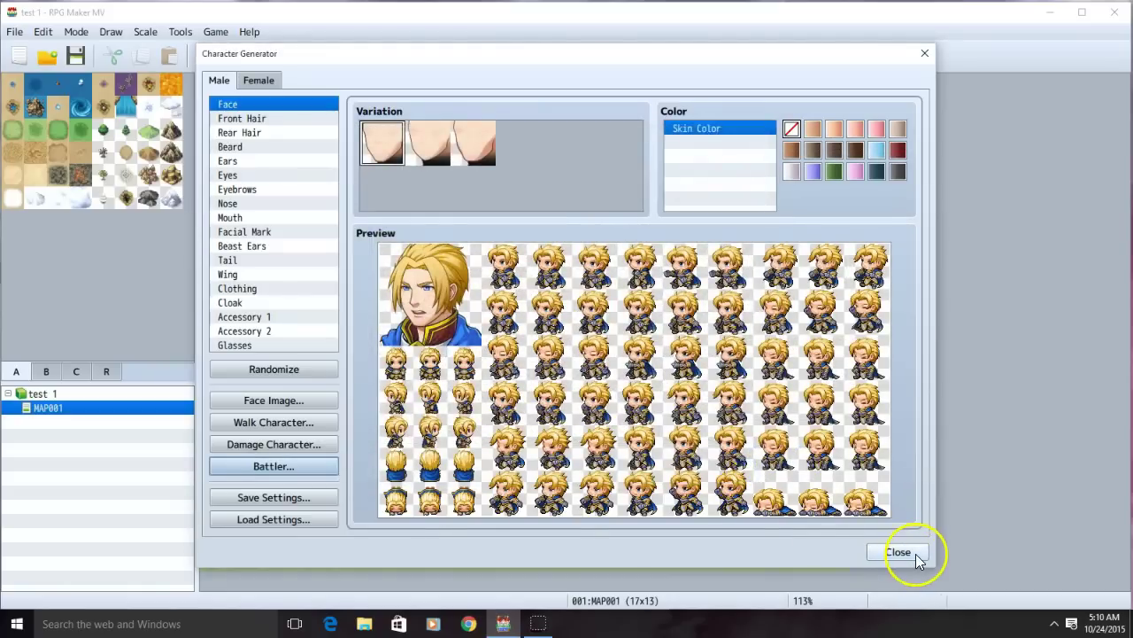
{"action": "left_click", "coordinate": [898, 551]}
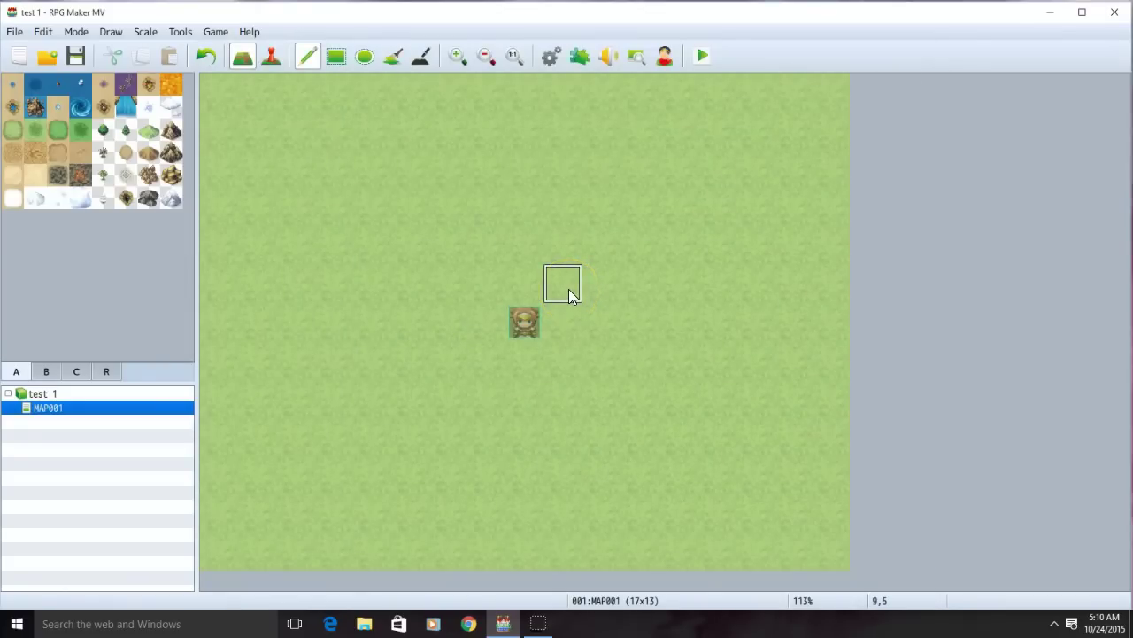
Open the database and clear the four default actors, 0001 through 0004.
{"action": "left_click", "coordinate": [307, 102]}
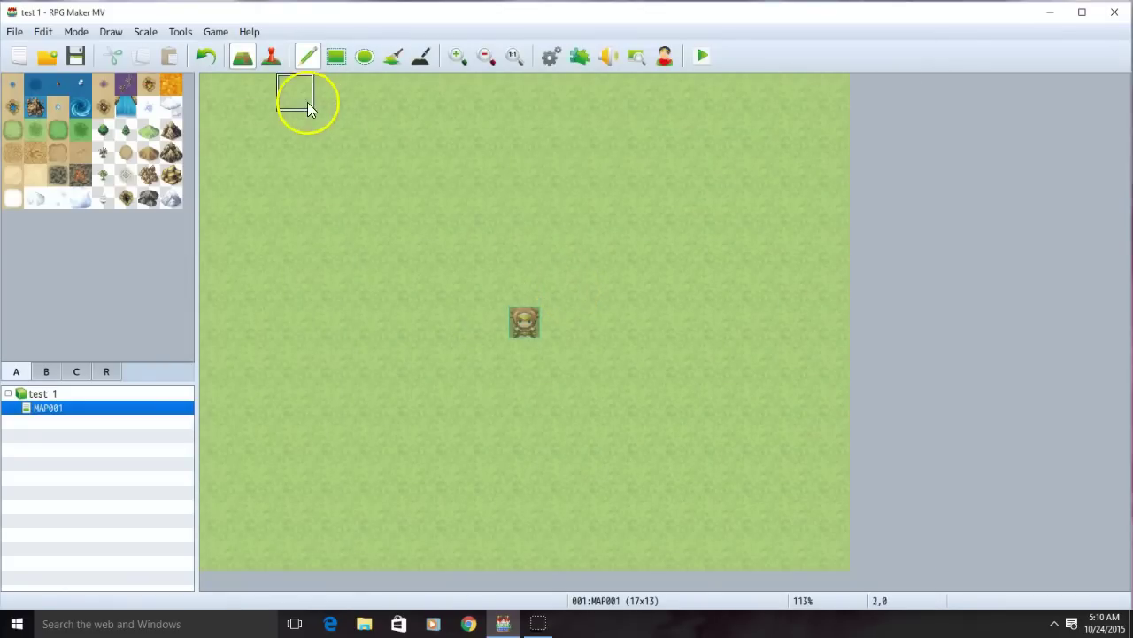
{"action": "left_click", "coordinate": [550, 57]}
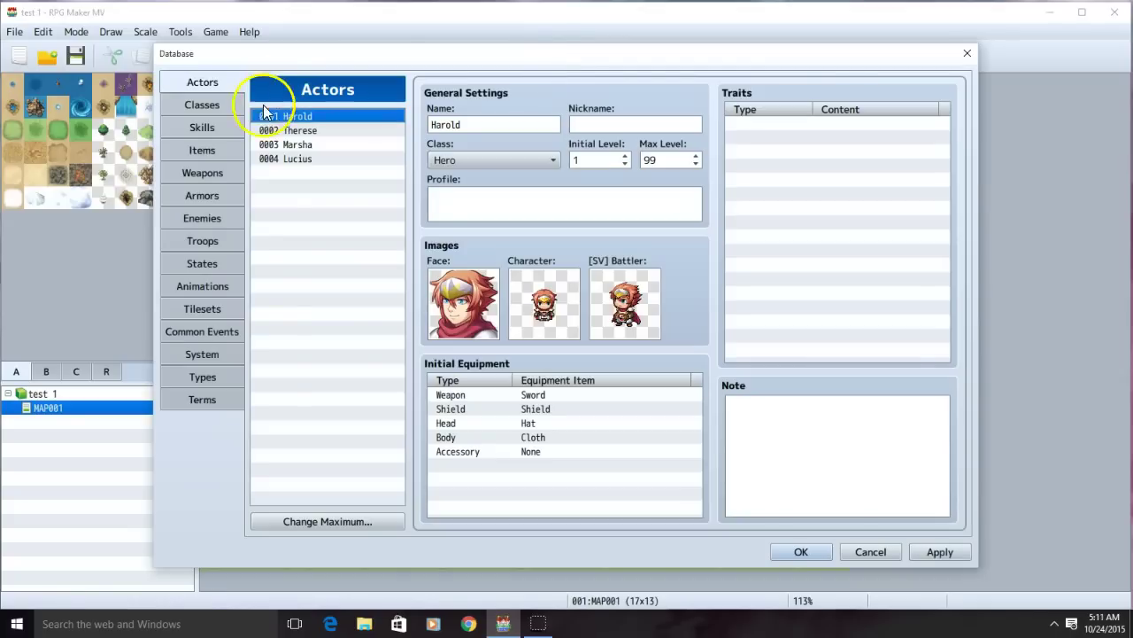
{"action": "right_click", "coordinate": [312, 112]}
{"action": "left_click", "coordinate": [340, 154]}
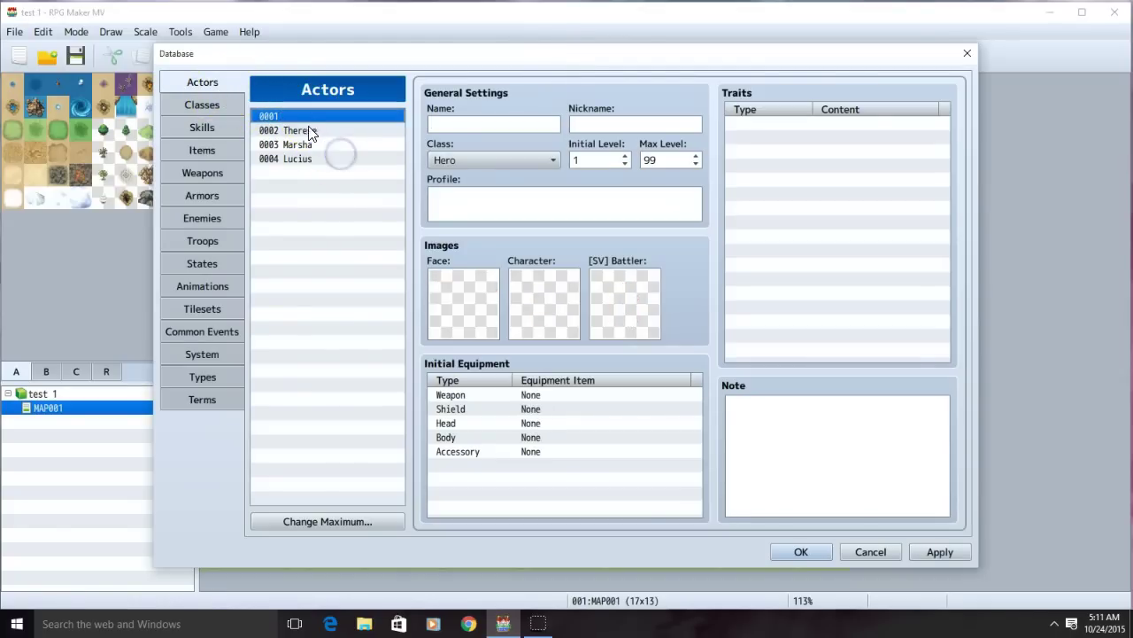
{"action": "right_click", "coordinate": [306, 129]}
{"action": "left_click", "coordinate": [338, 168]}
{"action": "right_click", "coordinate": [316, 145]}
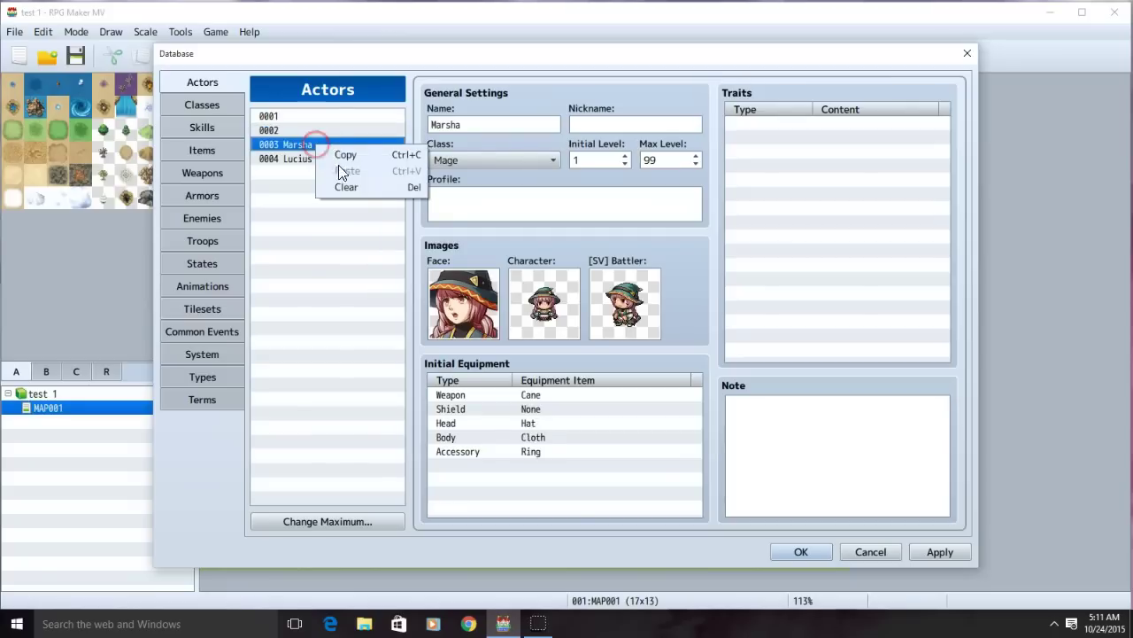
{"action": "left_click", "coordinate": [356, 190]}
{"action": "right_click", "coordinate": [331, 155]}
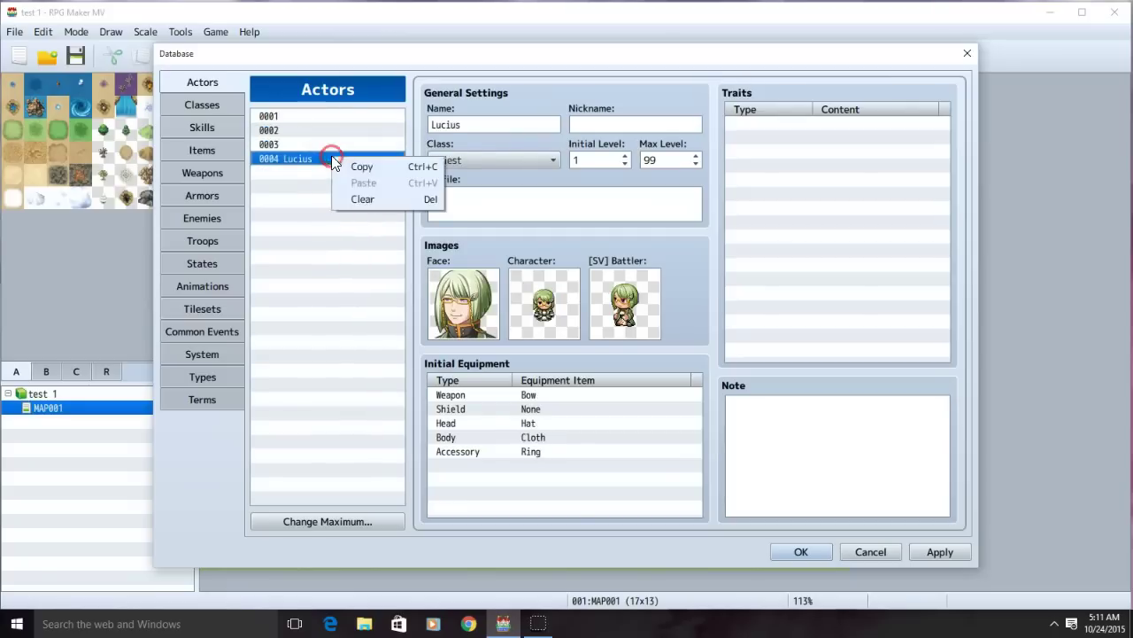
{"action": "left_click", "coordinate": [357, 200]}
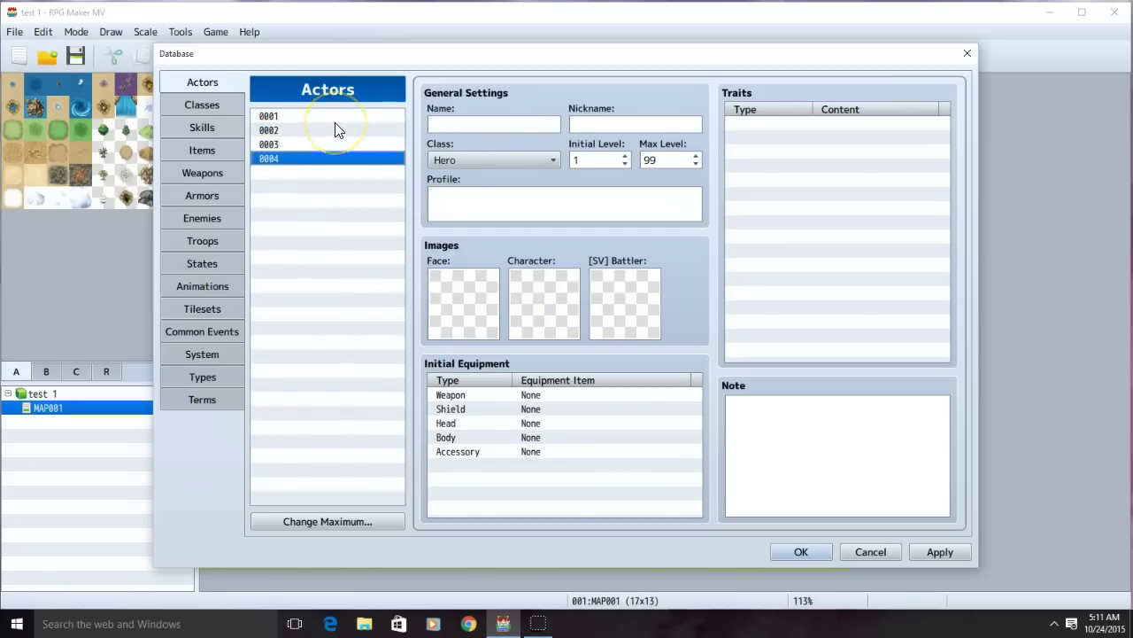
Give actor 0001 the name "bob" and the nickname "bob".
{"action": "left_click", "coordinate": [324, 116]}
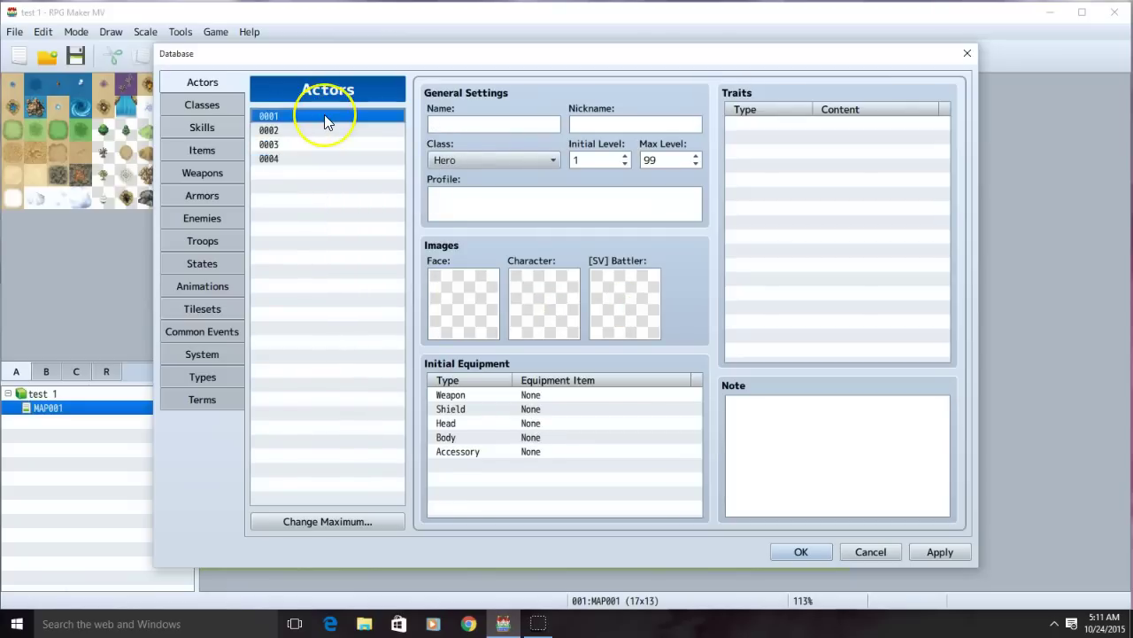
{"action": "left_click", "coordinate": [484, 123]}
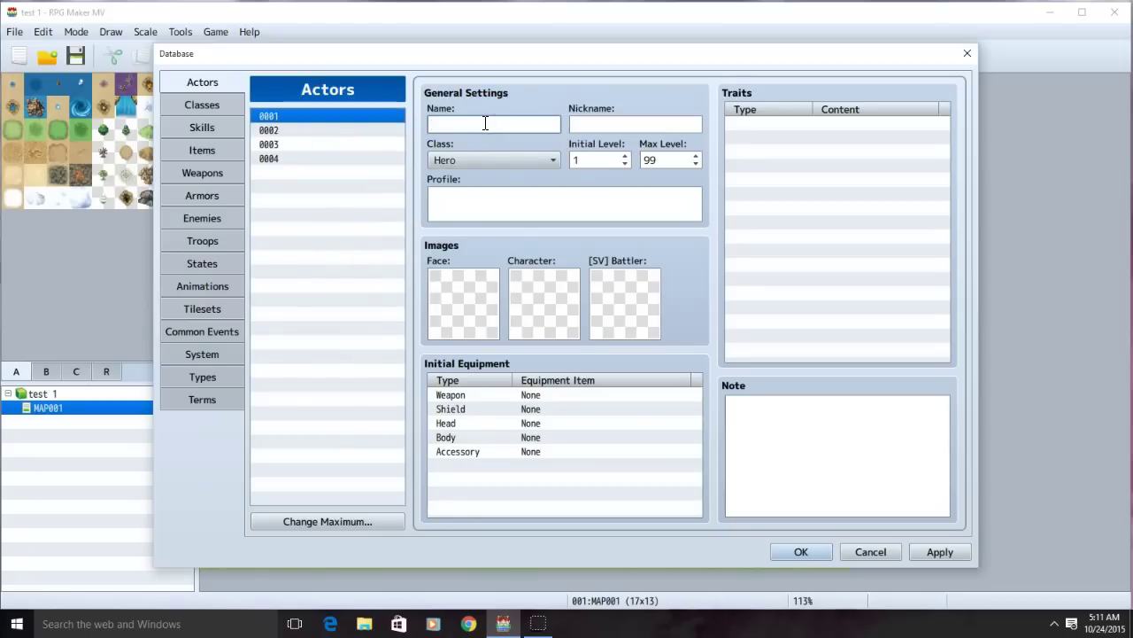
{"action": "type", "text": "bob"}
{"action": "left_click", "coordinate": [602, 122]}
{"action": "type", "text": "bob"}
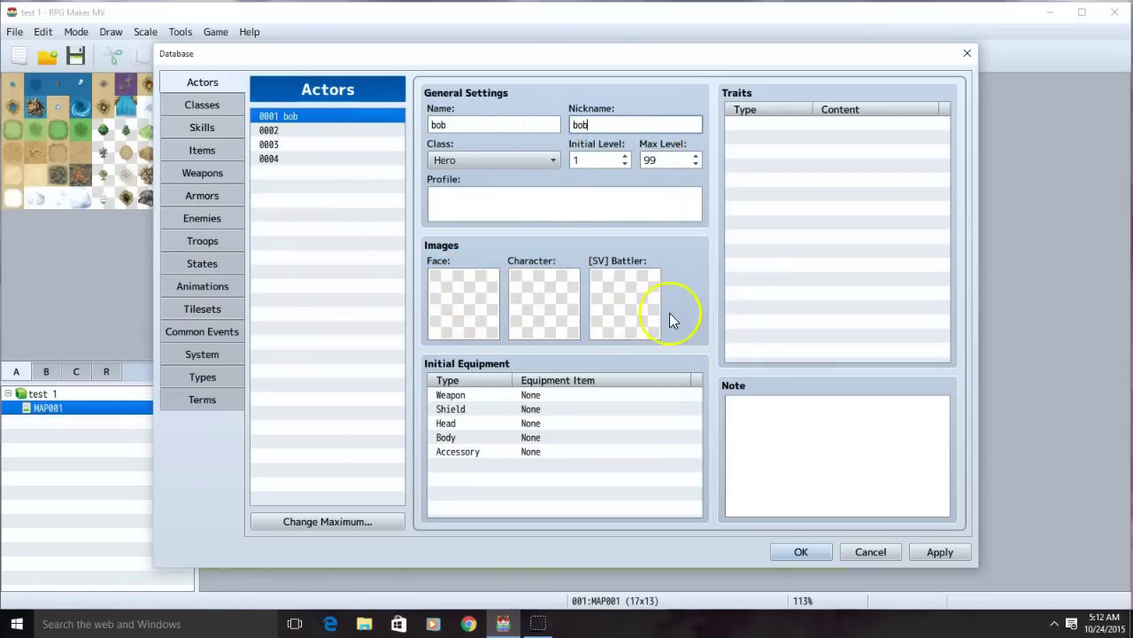
Assign the "test face" image as the face of actor 0001.
{"action": "left_click", "coordinate": [444, 315]}
{"action": "double_click", "coordinate": [443, 315]}
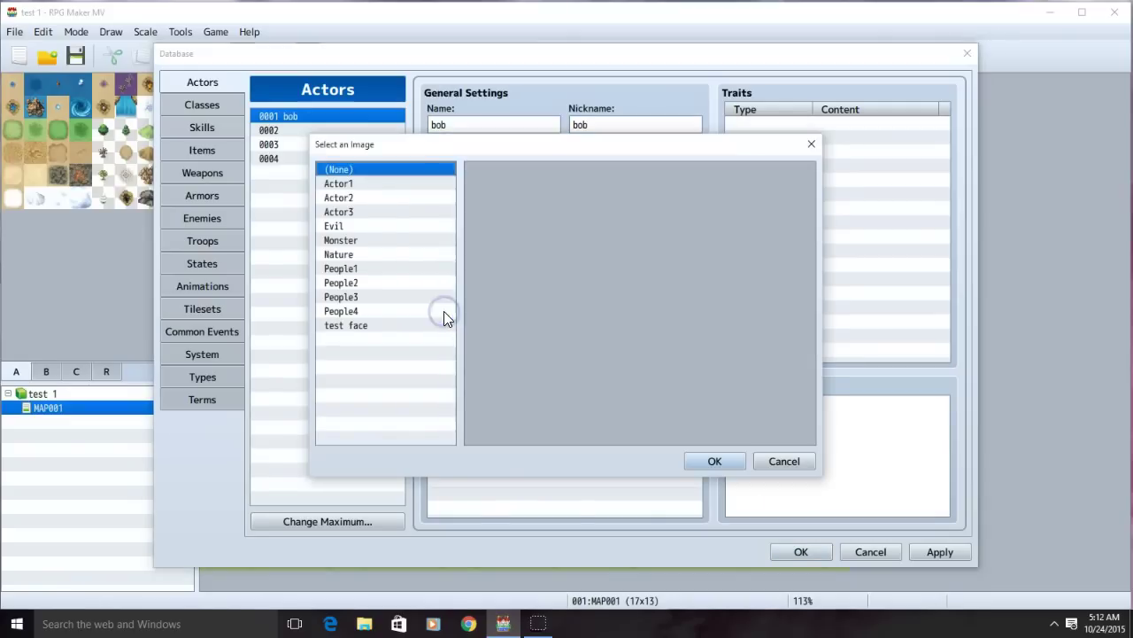
{"action": "double_click", "coordinate": [367, 330]}
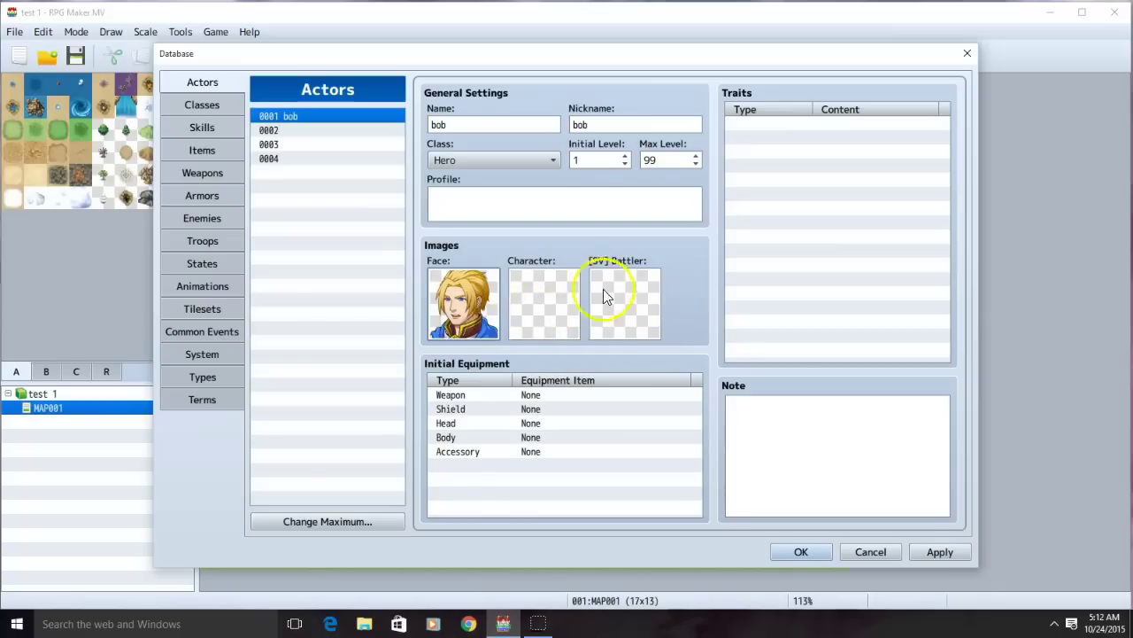
Assign the "walk test" image as the walking character of actor 0001.
{"action": "double_click", "coordinate": [553, 297]}
{"action": "scroll", "coordinate": [398, 406], "scroll_direction": "down", "scroll_amount": 3}
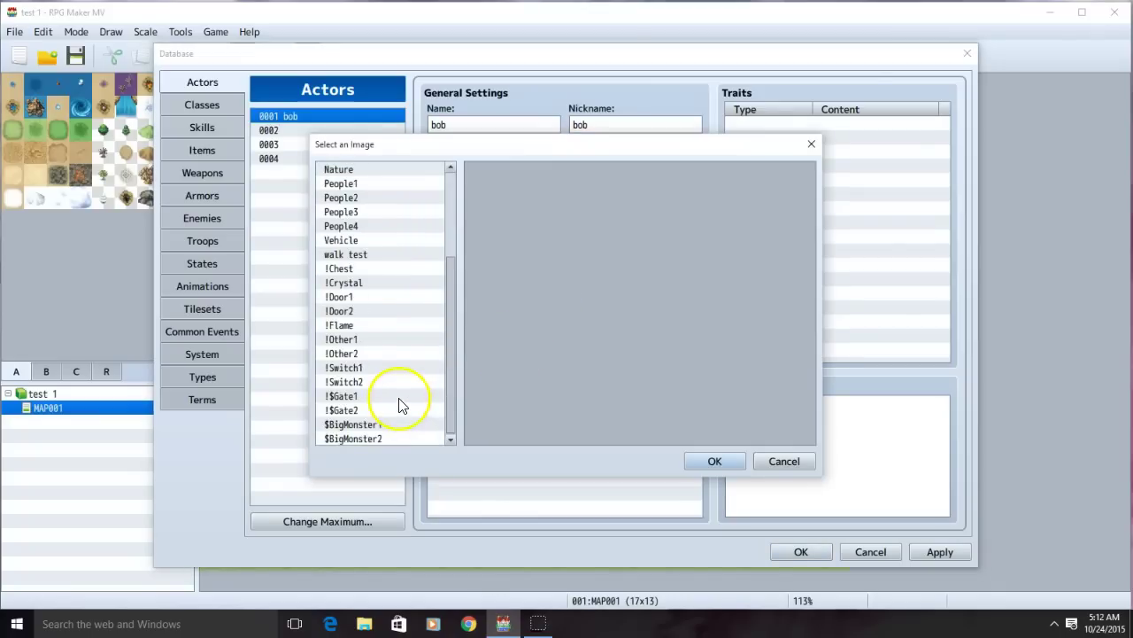
{"action": "scroll", "coordinate": [385, 425], "scroll_direction": "up", "scroll_amount": 3}
{"action": "double_click", "coordinate": [371, 367]}
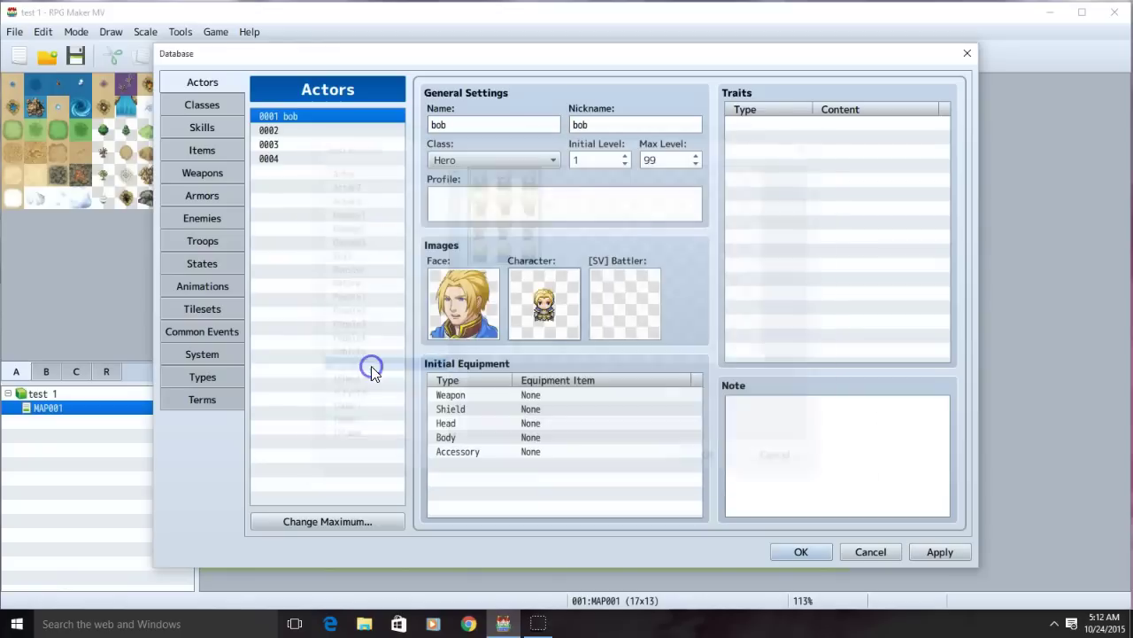
Assign the "battle test 1" image as the side-view battler of actor 0001, then apply the changes and close the database.
{"action": "double_click", "coordinate": [647, 311]}
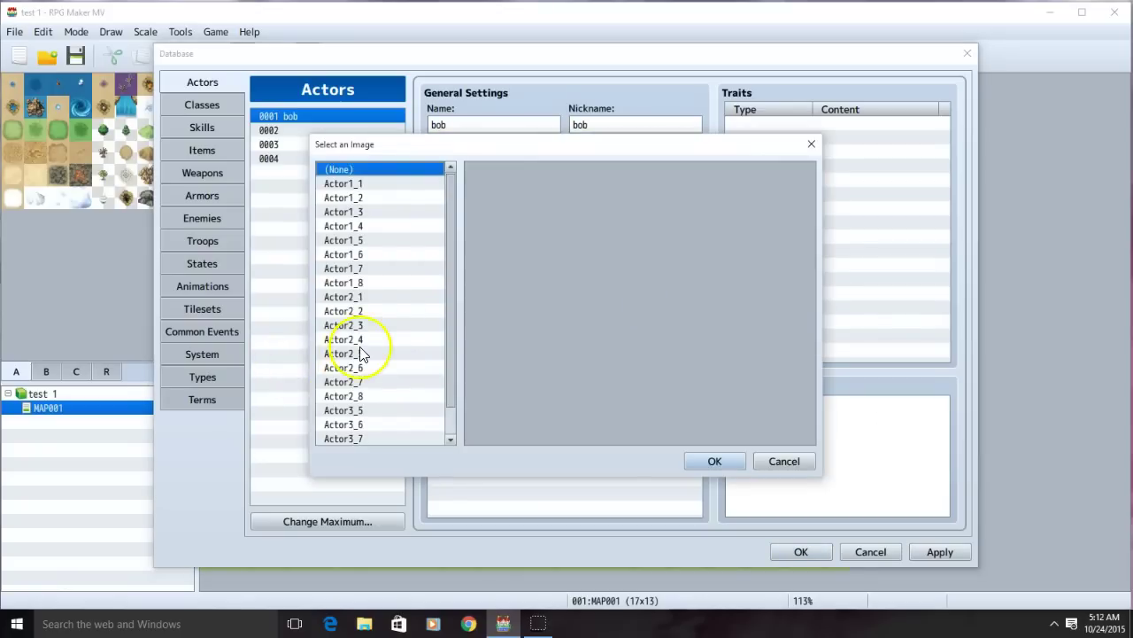
{"action": "scroll", "coordinate": [359, 425], "scroll_direction": "down", "scroll_amount": 1}
{"action": "double_click", "coordinate": [377, 439]}
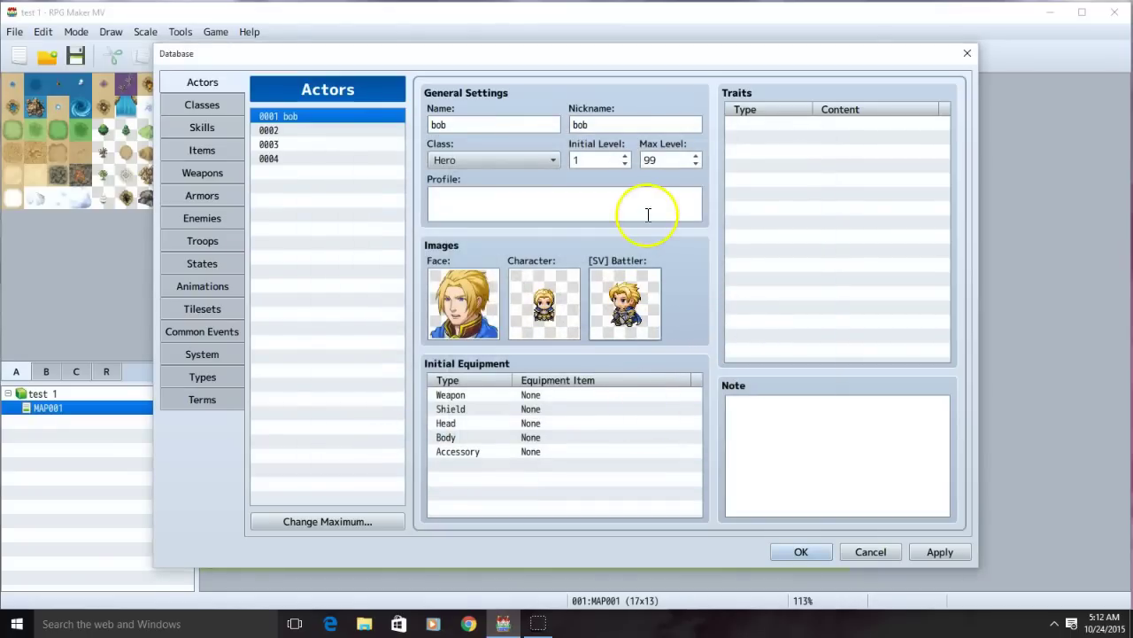
{"action": "left_click", "coordinate": [941, 552]}
{"action": "left_click", "coordinate": [795, 552]}
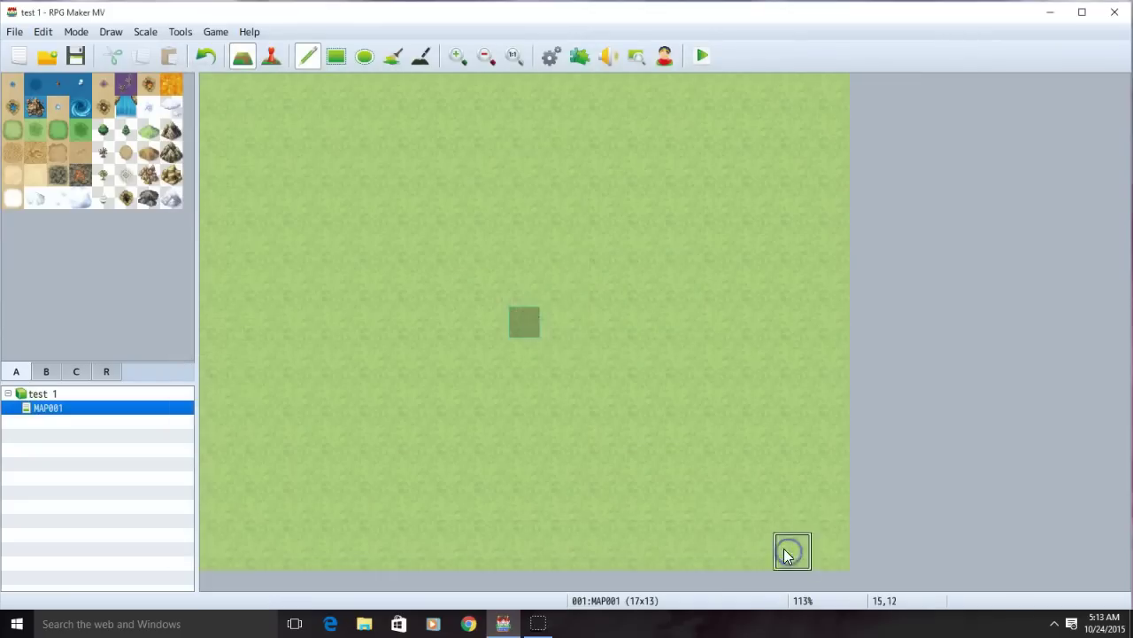
{"action": "left_click", "coordinate": [591, 306]}
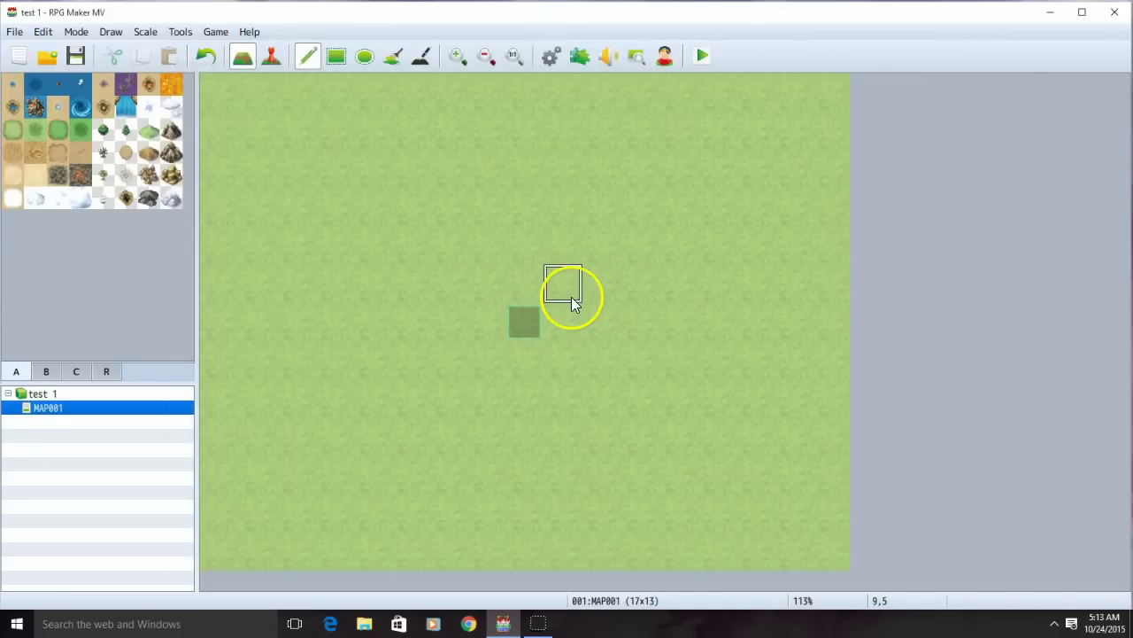
{"action": "left_click", "coordinate": [546, 292]}
Reopen the database's System settings and add actor "bob" to the empty starting party.
{"action": "left_click", "coordinate": [547, 57]}
{"action": "left_click", "coordinate": [395, 217]}
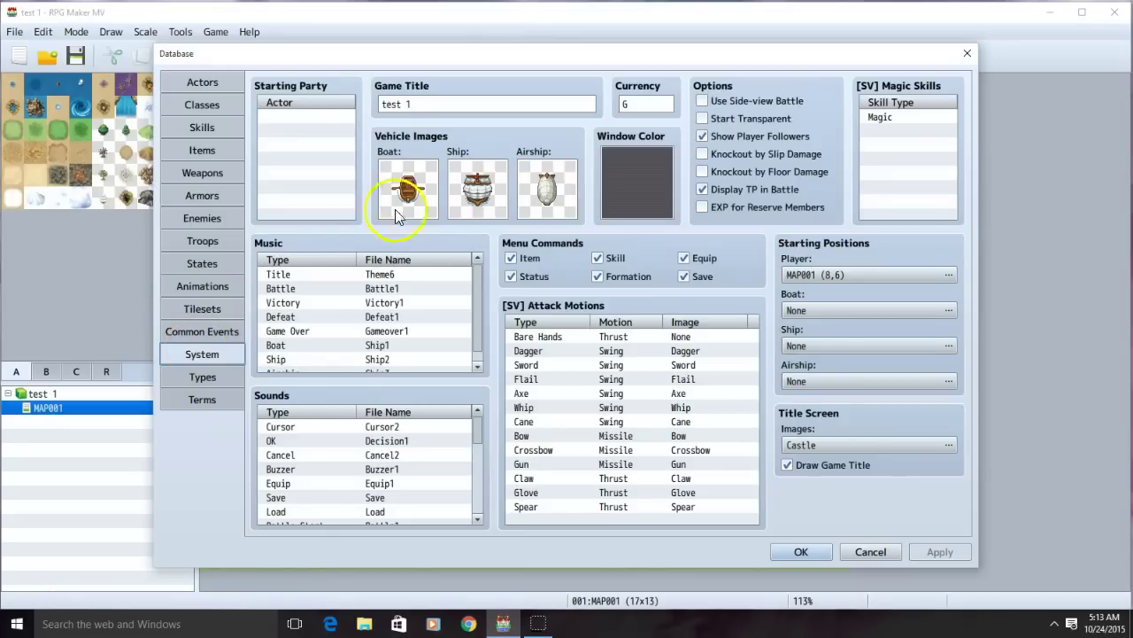
{"action": "double_click", "coordinate": [299, 117]}
{"action": "left_click", "coordinate": [299, 144]}
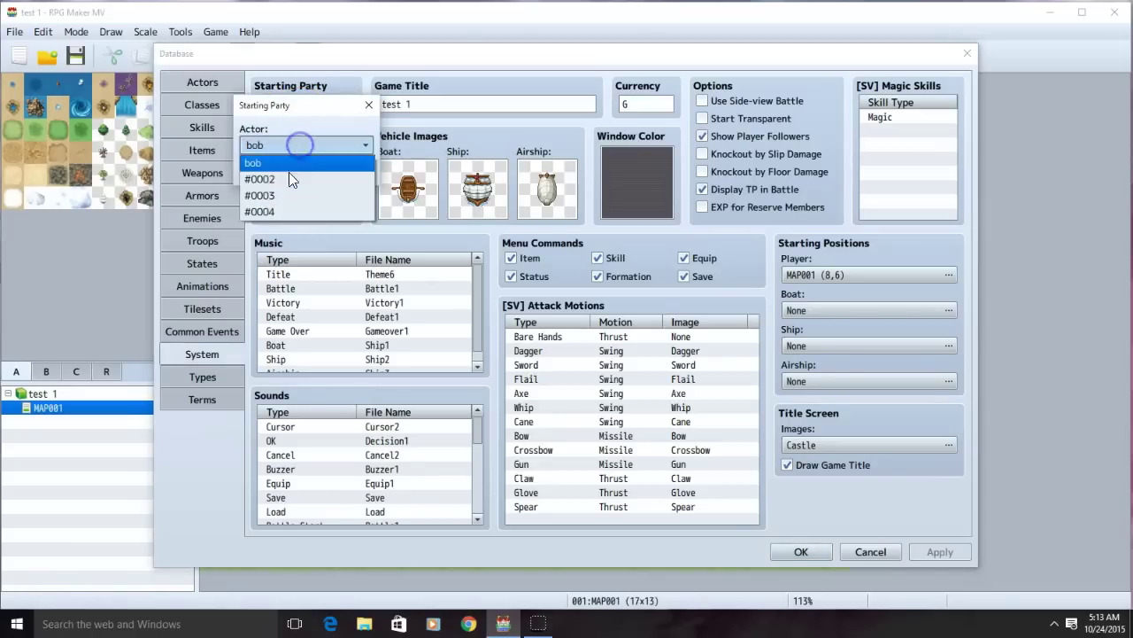
{"action": "left_click", "coordinate": [273, 167]}
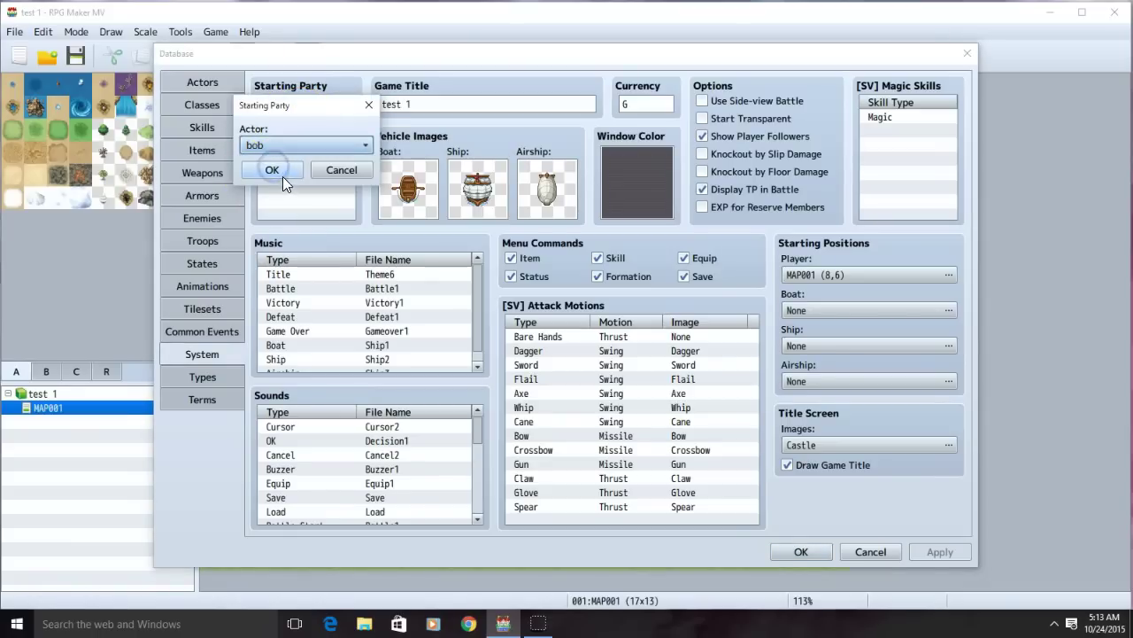
{"action": "left_click", "coordinate": [282, 176]}
Set the player's starting position to (9,2) on MAP001, apply the changes and close the database.
{"action": "left_click", "coordinate": [809, 259]}
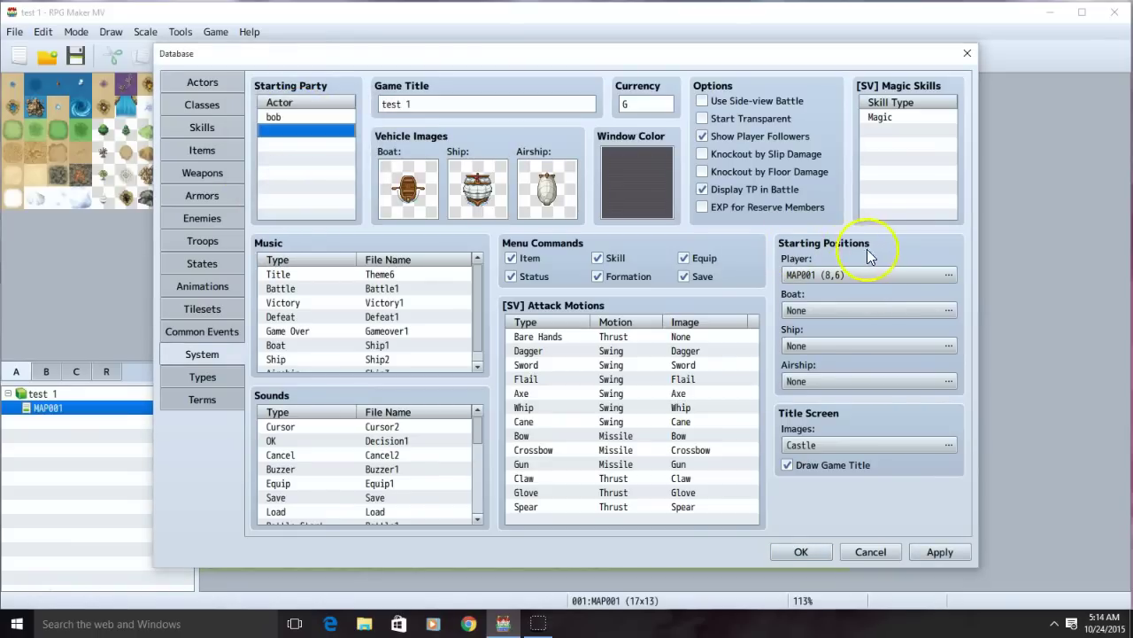
{"action": "double_click", "coordinate": [868, 274]}
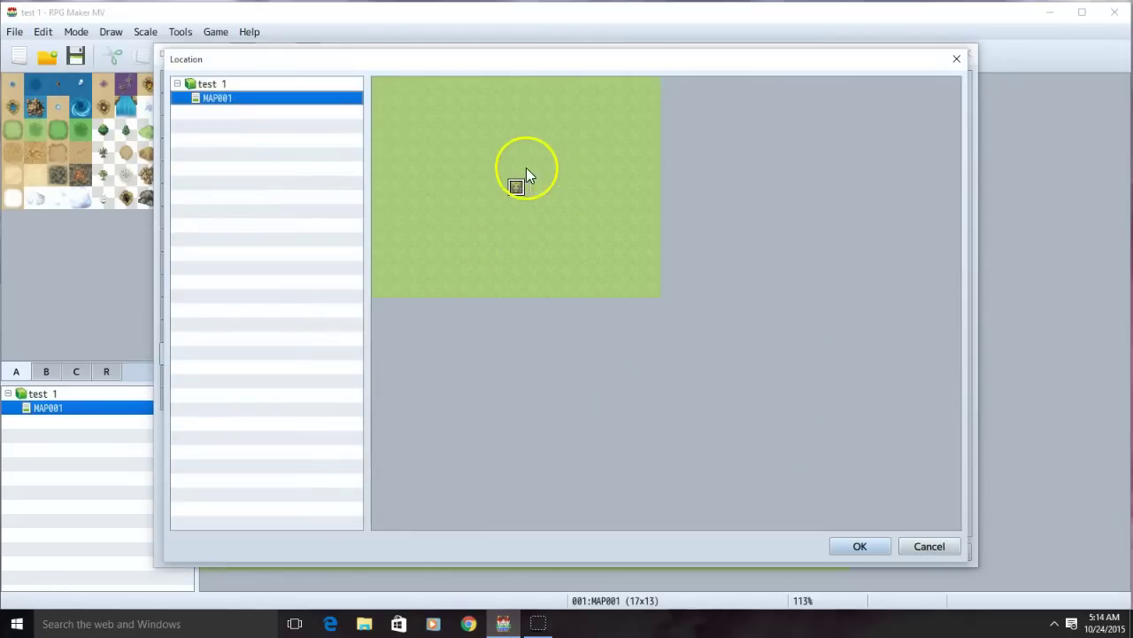
{"action": "left_click", "coordinate": [620, 101]}
{"action": "left_click", "coordinate": [464, 221]}
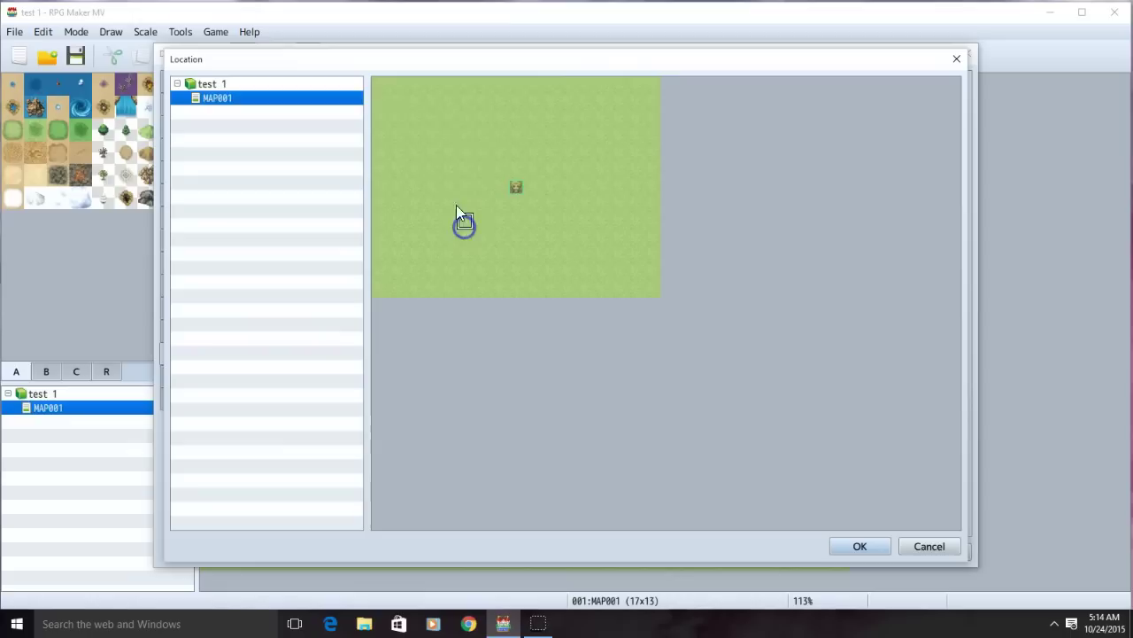
{"action": "left_click", "coordinate": [446, 134]}
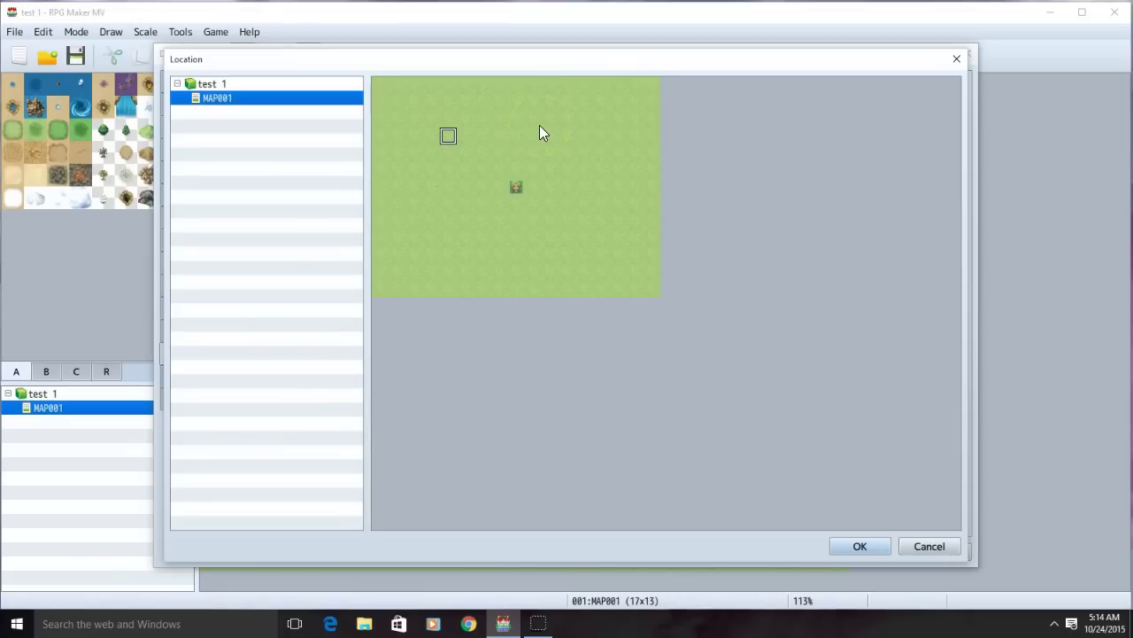
{"action": "left_click", "coordinate": [539, 125]}
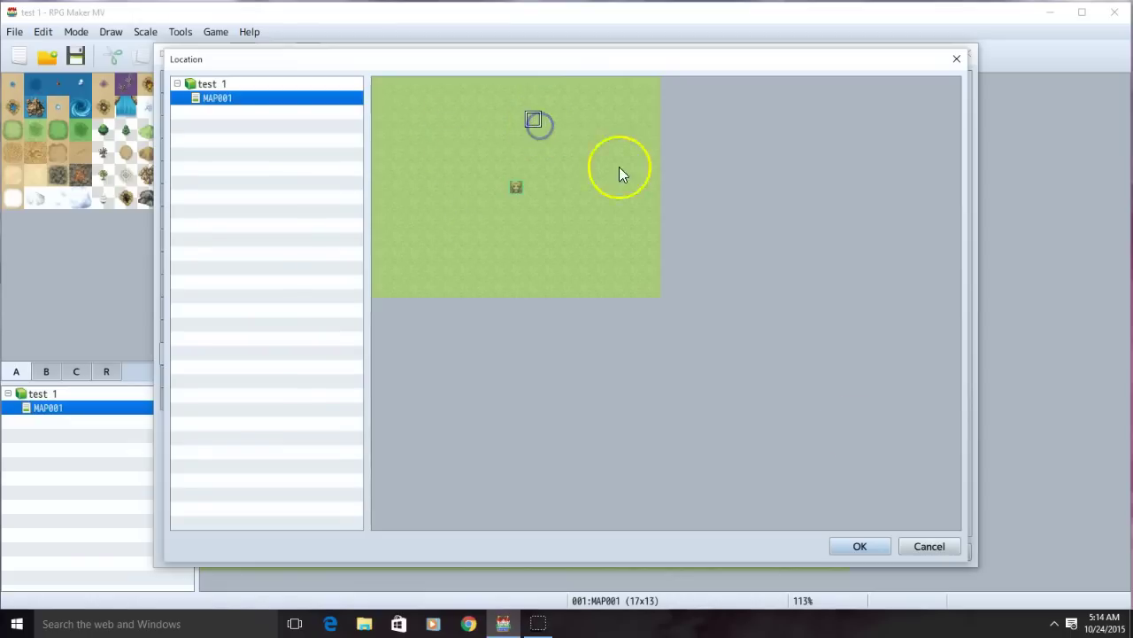
{"action": "left_click", "coordinate": [863, 546]}
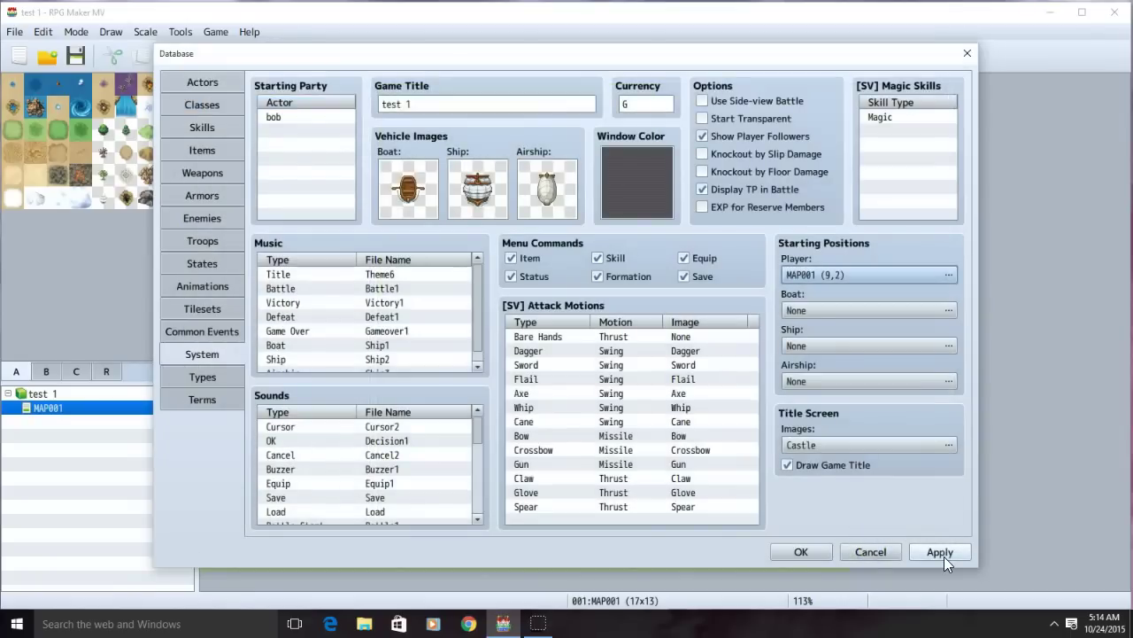
{"action": "left_click", "coordinate": [942, 553]}
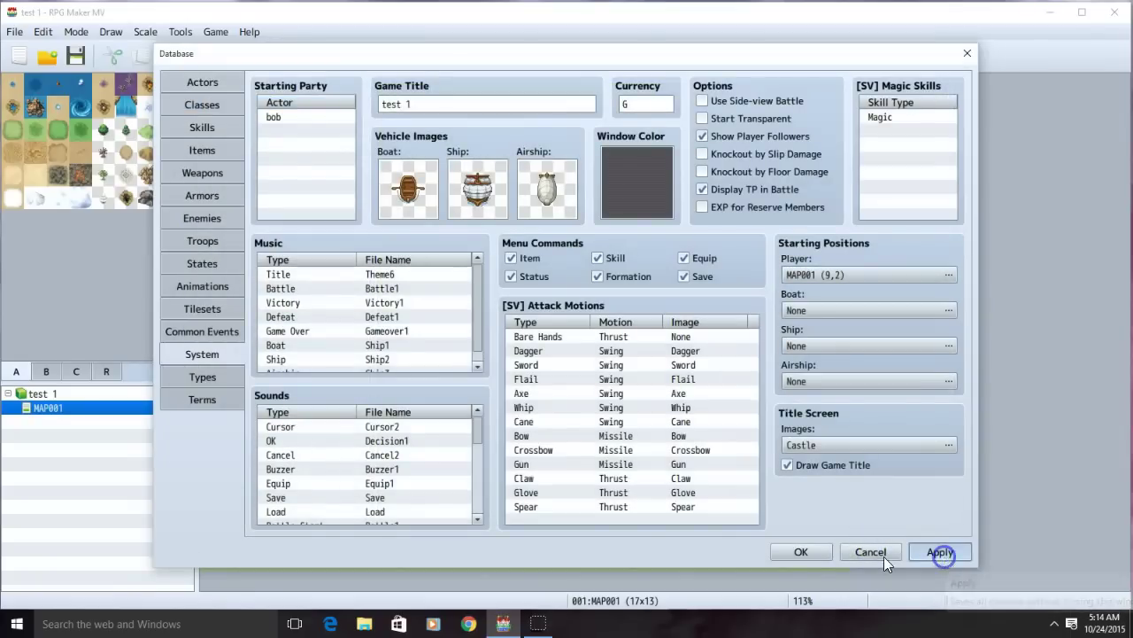
{"action": "left_click", "coordinate": [797, 552]}
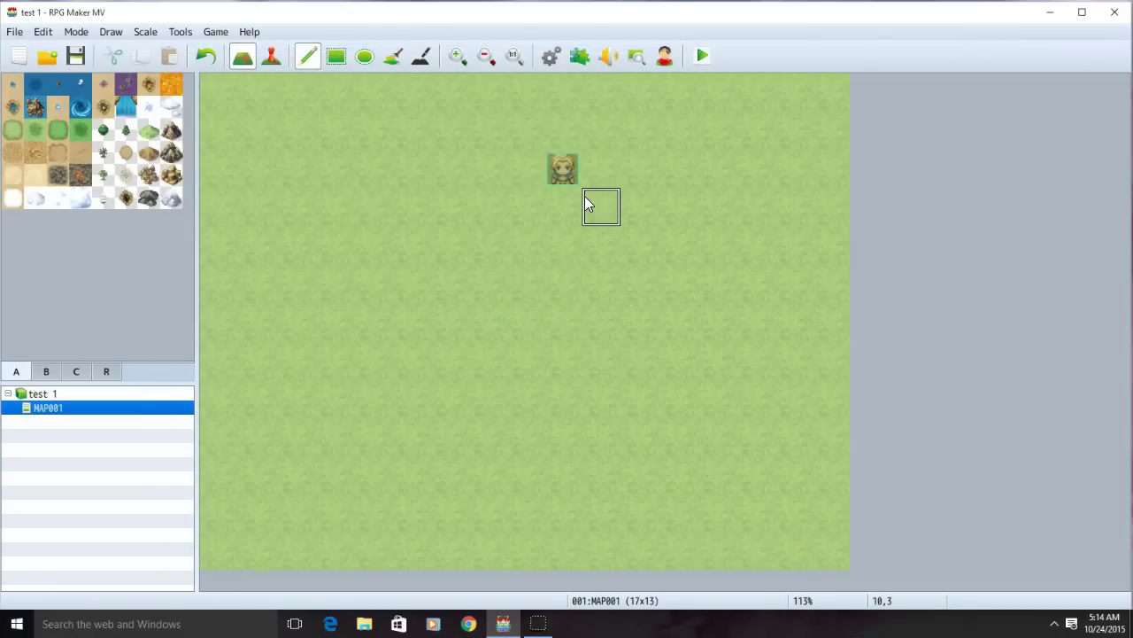